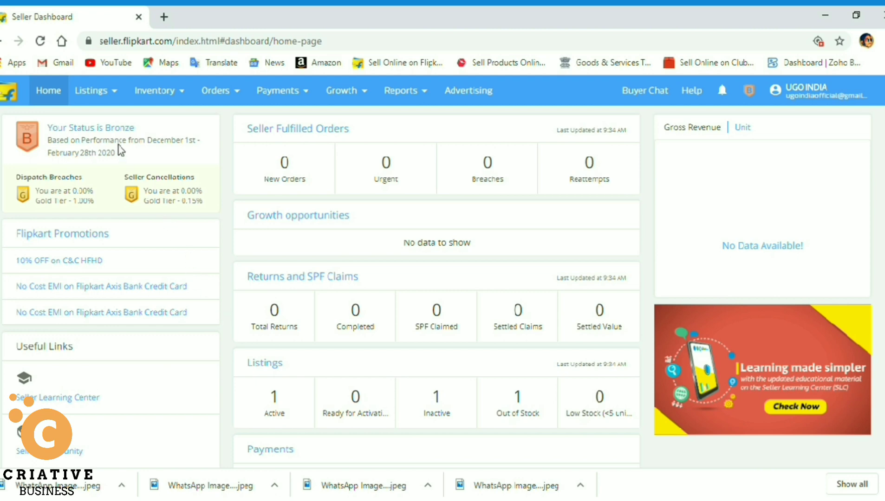
Go to Listings > Add New Listings and start a single product listing.
click(113, 92)
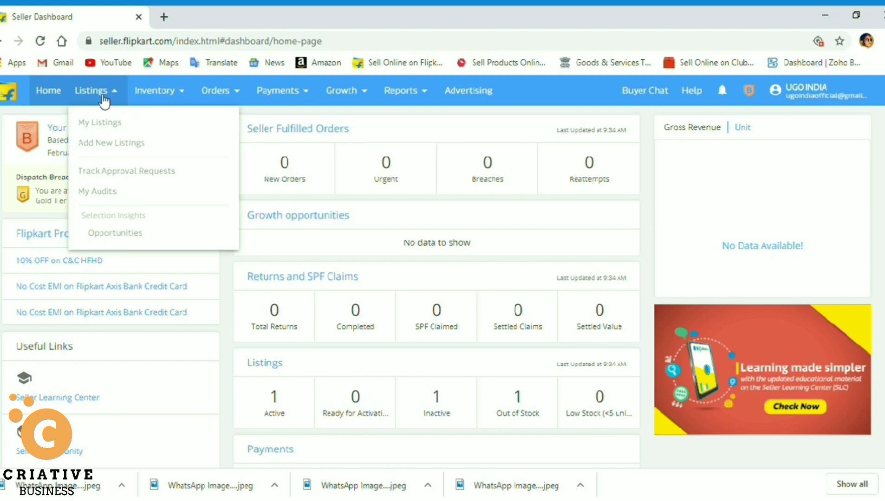
click(110, 146)
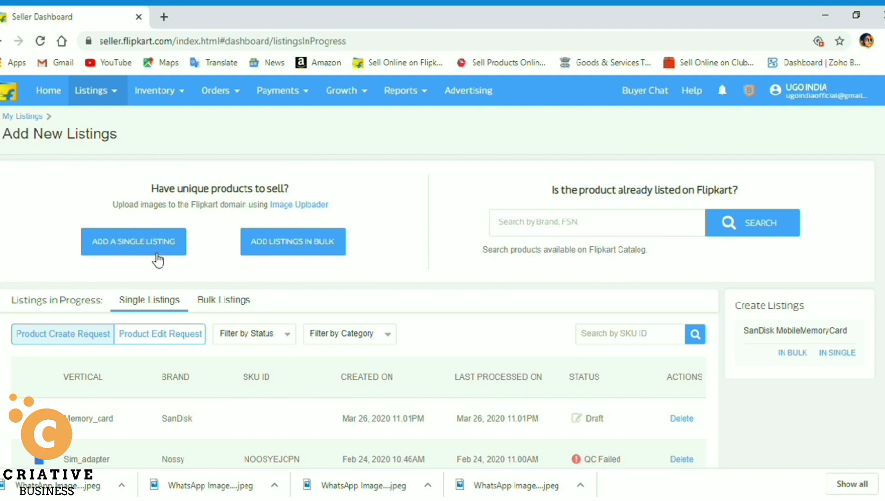
click(136, 253)
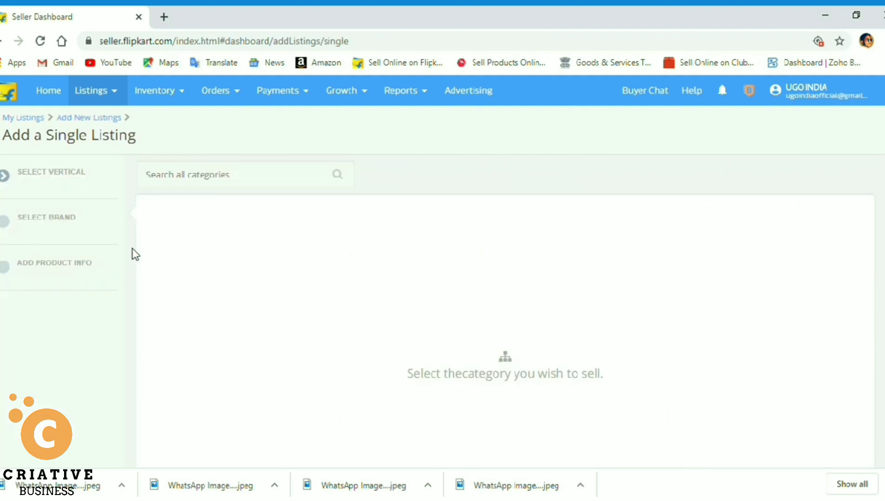
Search 'memory' and choose the Storage and Peripherals / Storage / Memory Card category.
click(240, 180)
text(me)
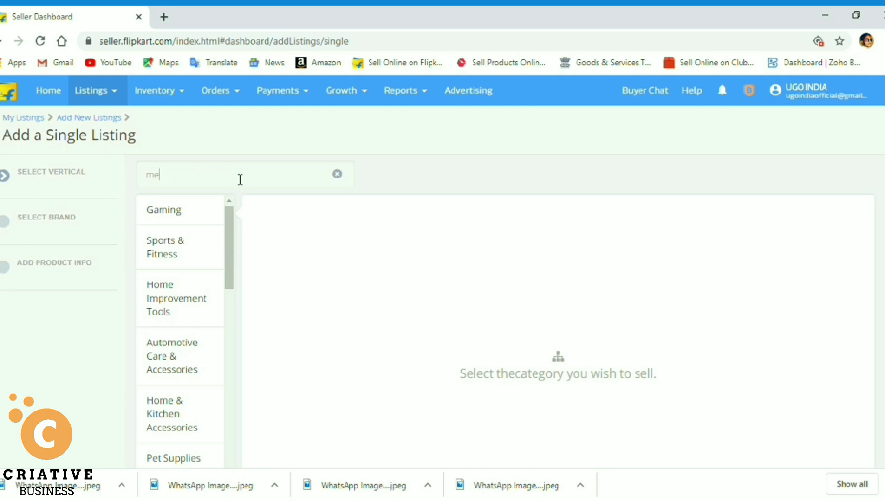
text(mory)
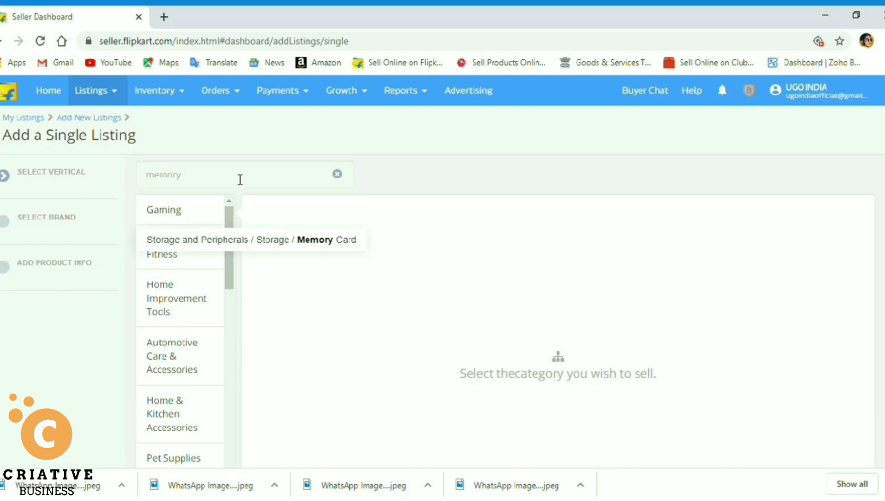
key(ctrl+a)
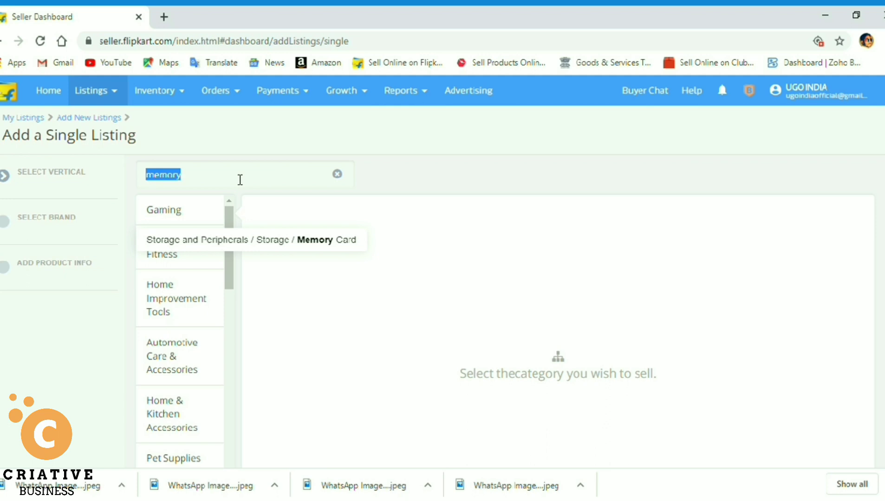
click(278, 245)
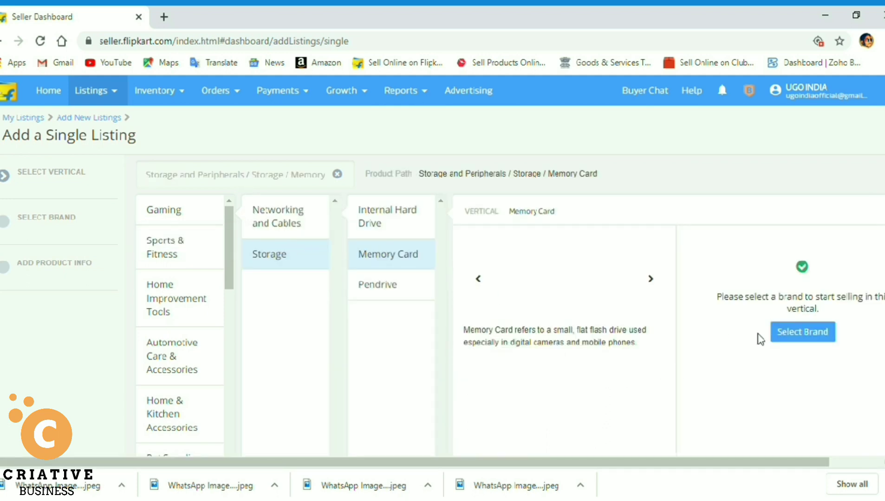
click(810, 335)
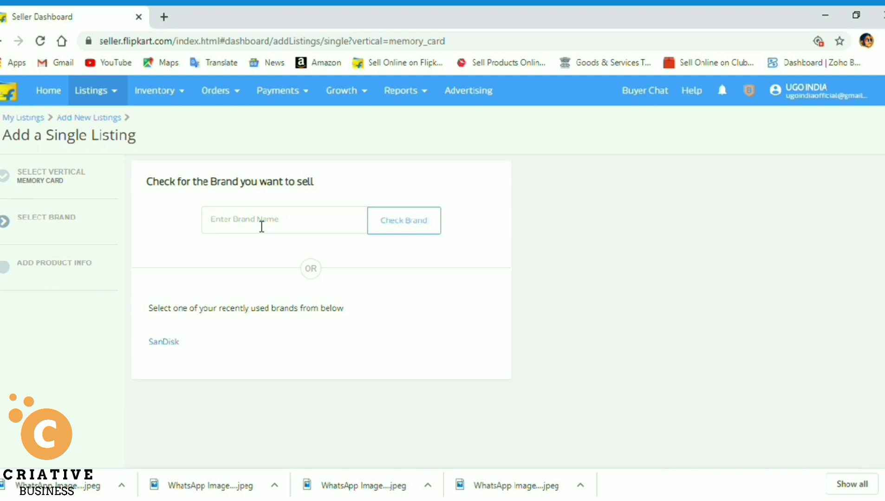
Check whether the brand SAMSUNG can be sold.
text(Samsung)
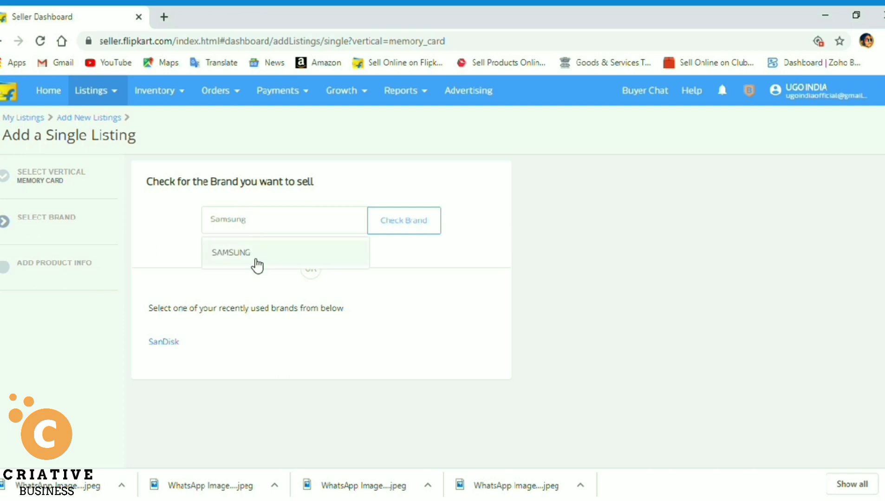
click(253, 255)
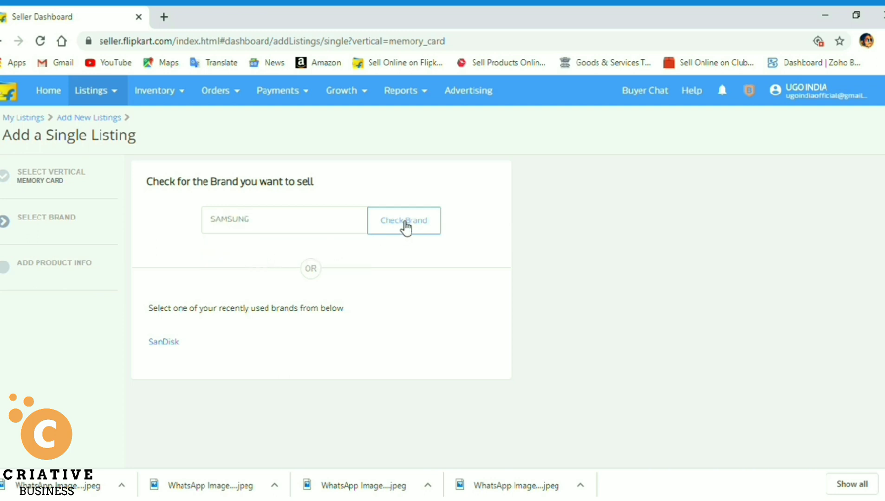
click(406, 228)
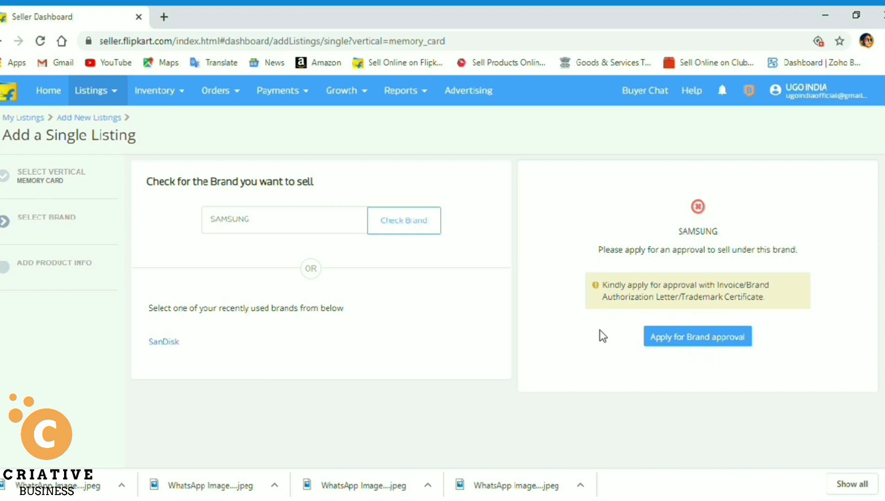
Replace the brand with SanDisk, confirm it is approved, and create the new listing.
click(336, 229)
key(BackSpace)
key(BackSpace)
key(BackSpace)
key(BackSpace)
key(BackSpace)
key(BackSpace)
key(BackSpace)
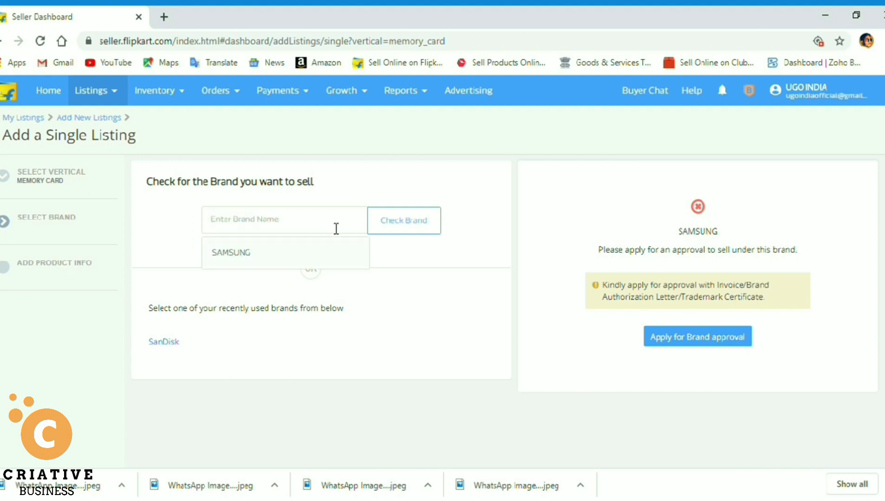
text(SanD)
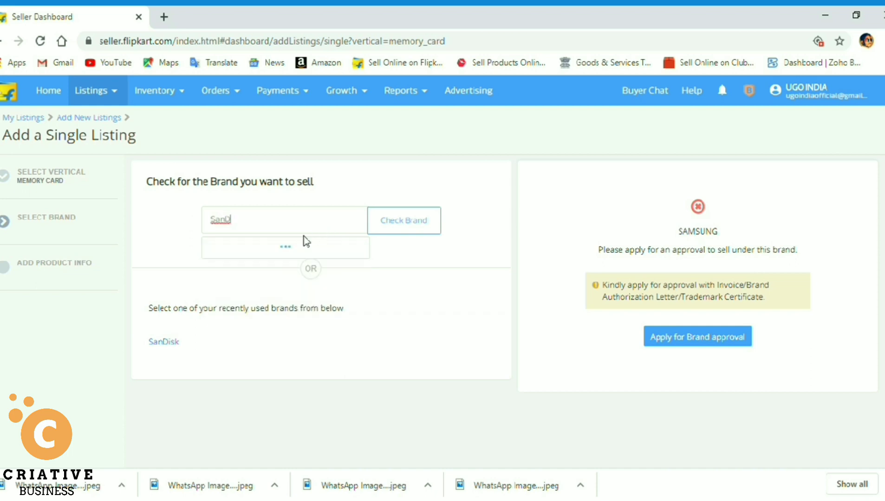
click(271, 255)
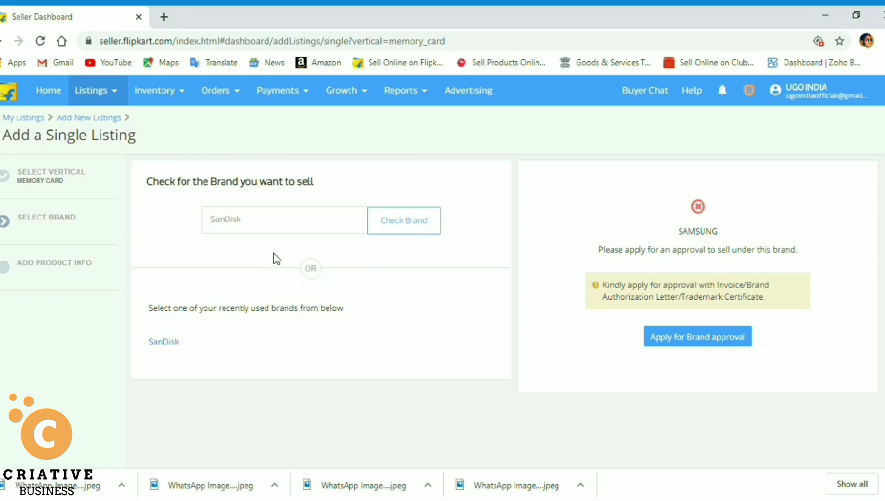
click(406, 229)
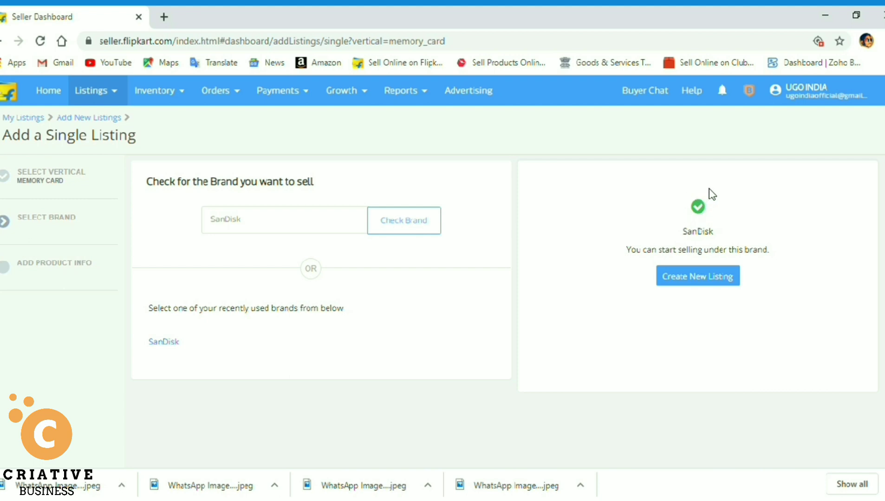
click(705, 279)
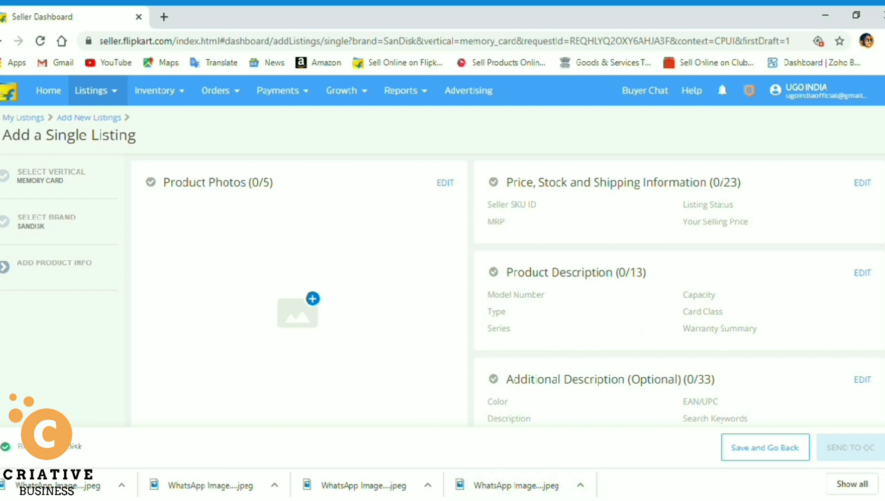
Upload the SanDisk front view and back view photos and save them.
click(884, 484)
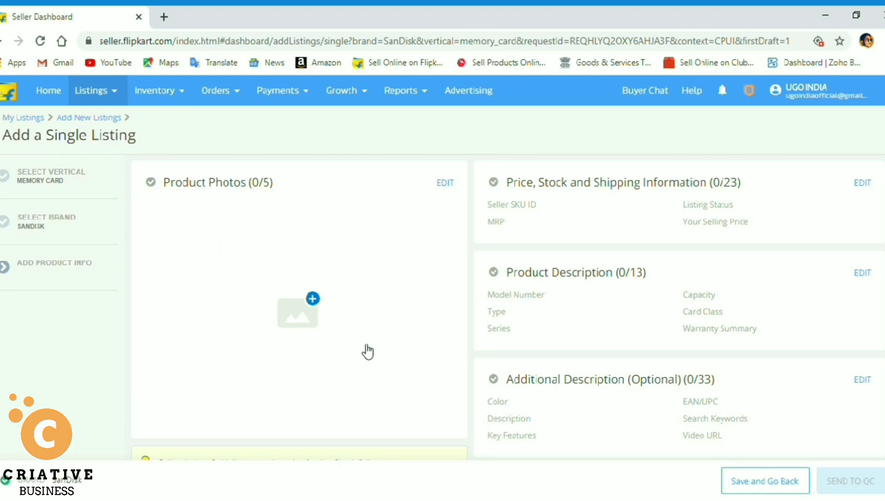
click(313, 300)
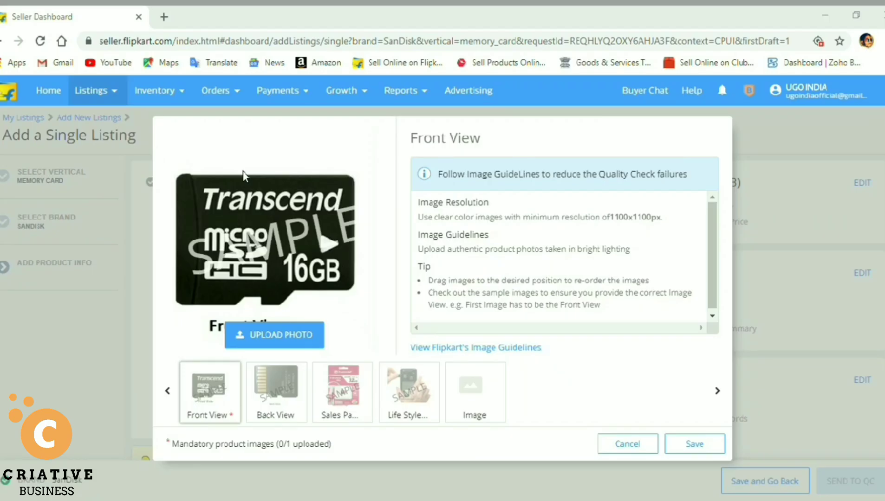
double_click(302, 116)
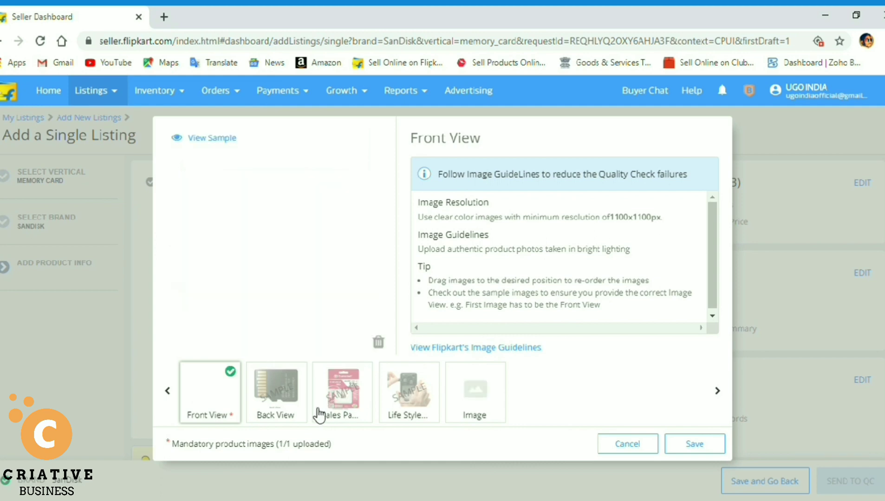
click(278, 408)
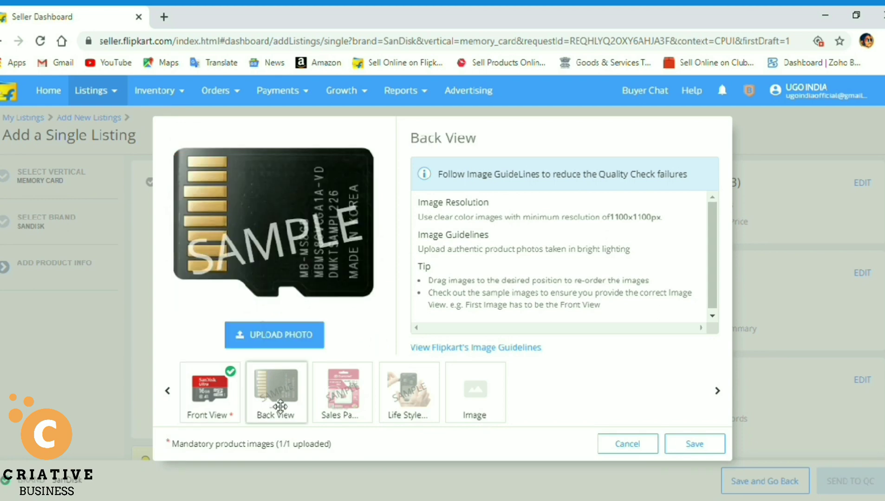
click(280, 341)
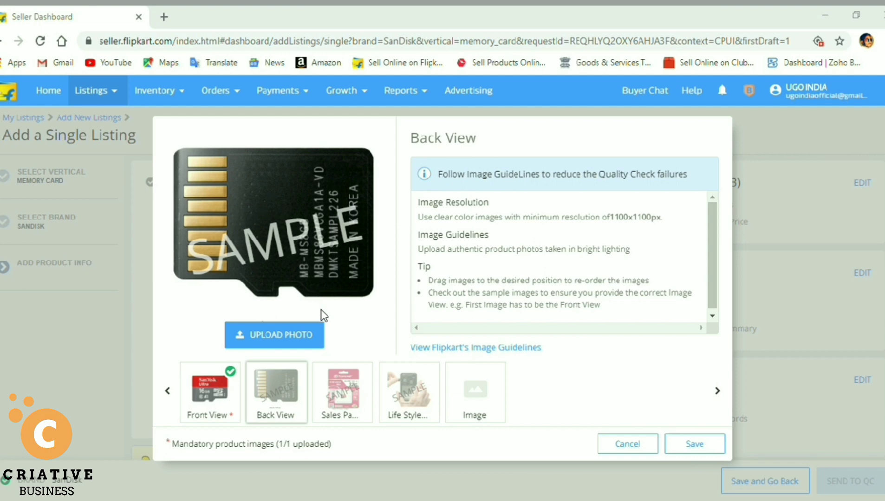
double_click(385, 120)
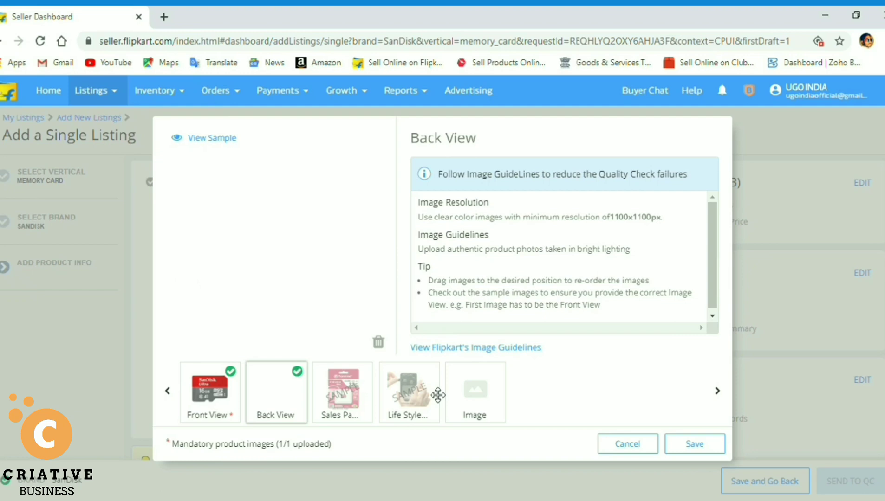
click(695, 446)
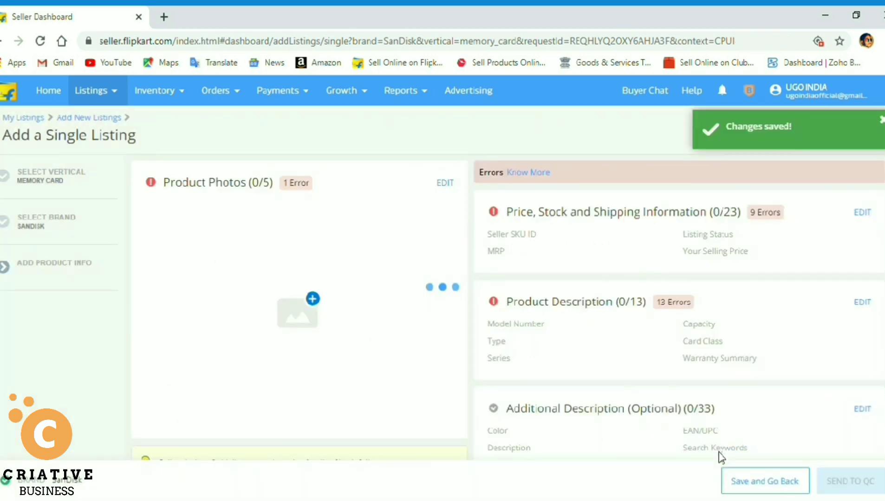
Set the Seller SKU ID to SD16GBC10 and the listing status to Active.
click(862, 213)
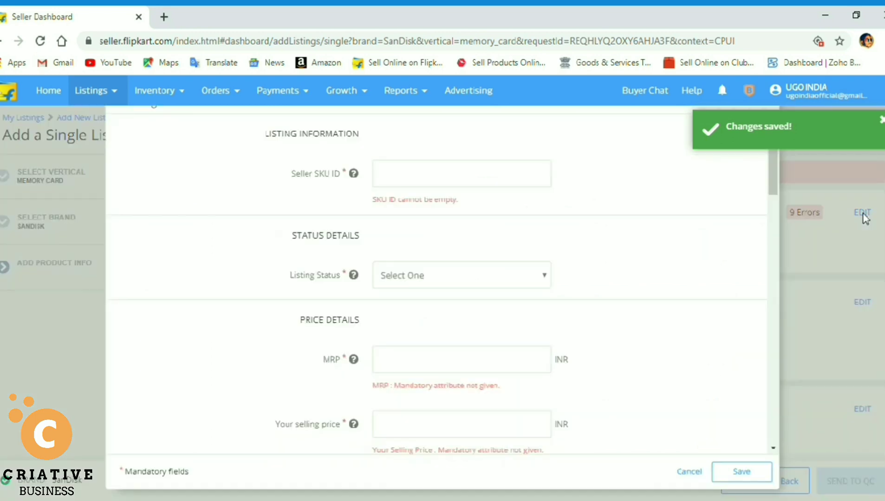
click(437, 181)
text(SD16GBC10)
click(437, 240)
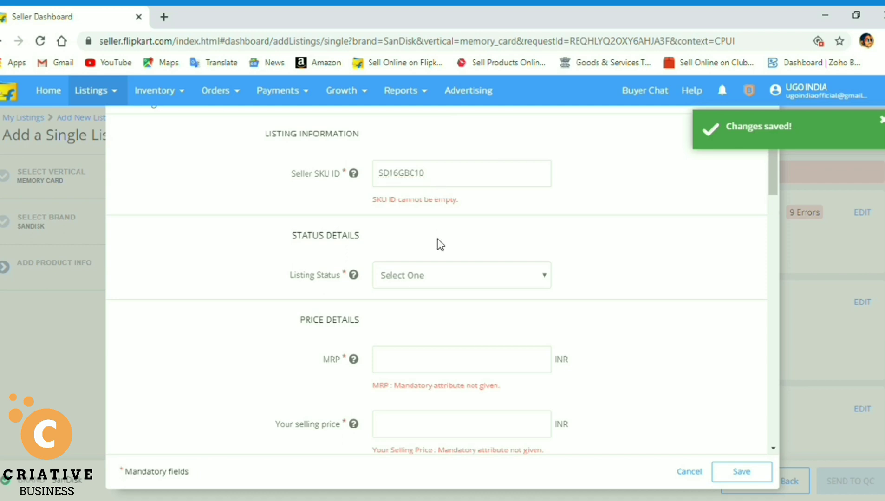
click(442, 280)
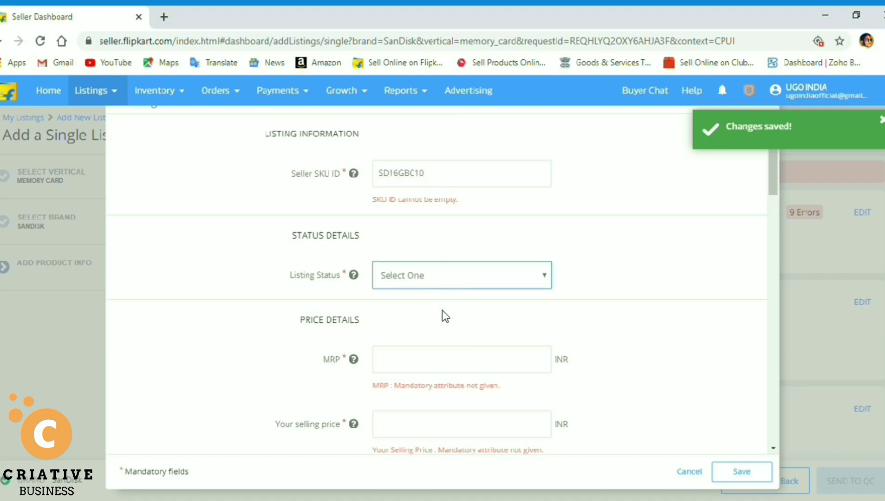
key(Down)
click(449, 330)
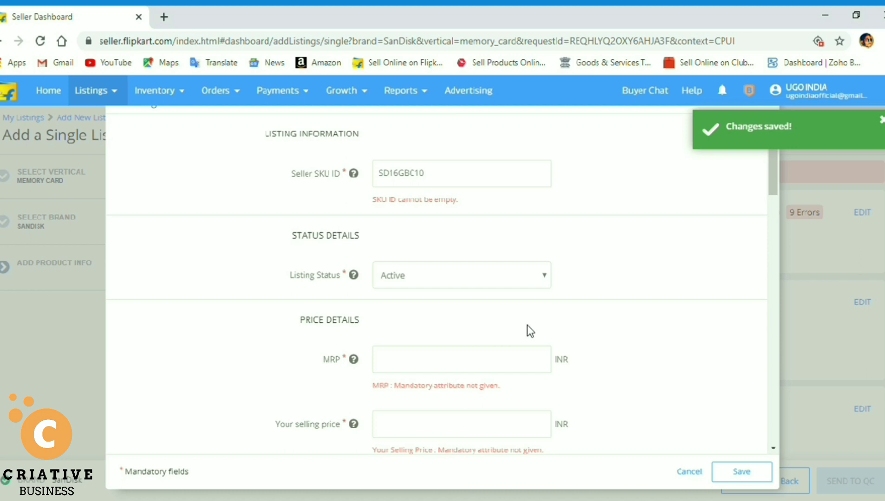
Enter an MRP of 599 and a selling price of 349.
click(773, 449)
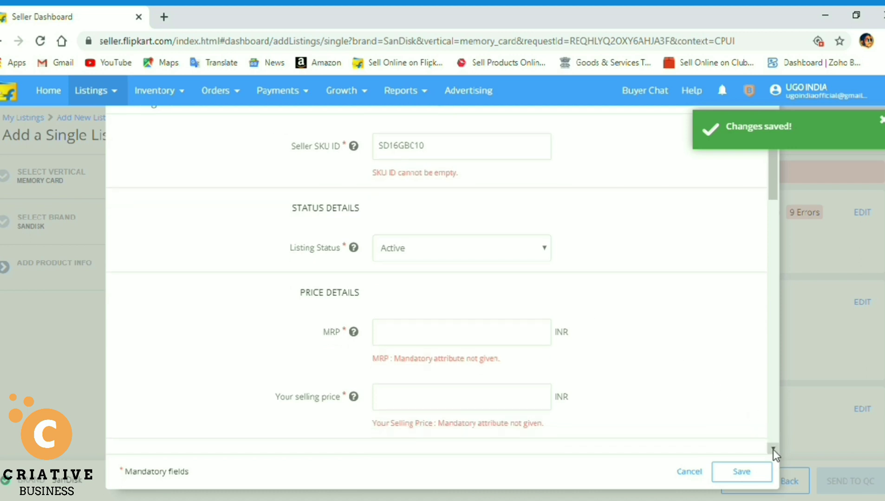
click(424, 256)
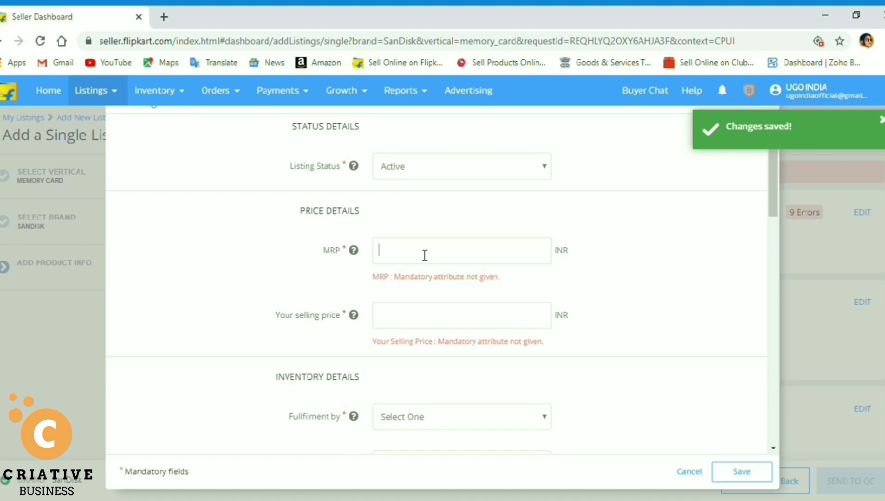
text(599)
click(418, 324)
text(349)
click(773, 448)
click(774, 450)
click(773, 449)
click(773, 449)
click(774, 449)
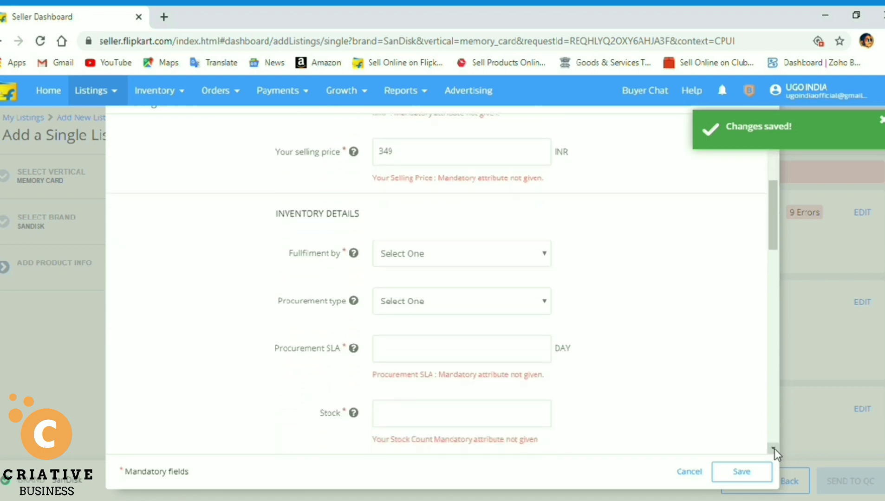
click(774, 449)
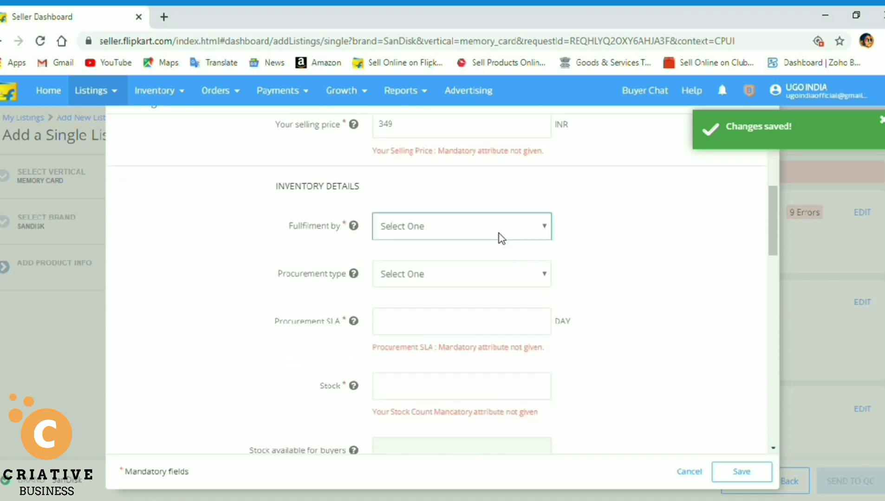
Set fulfilment by Seller, procurement type Instock, procurement SLA 1 day, and stock 0.
click(496, 262)
click(499, 278)
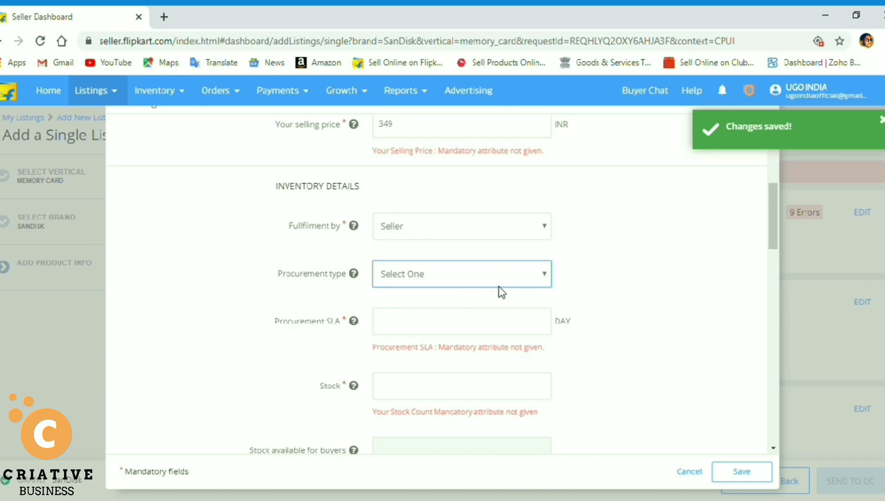
click(499, 307)
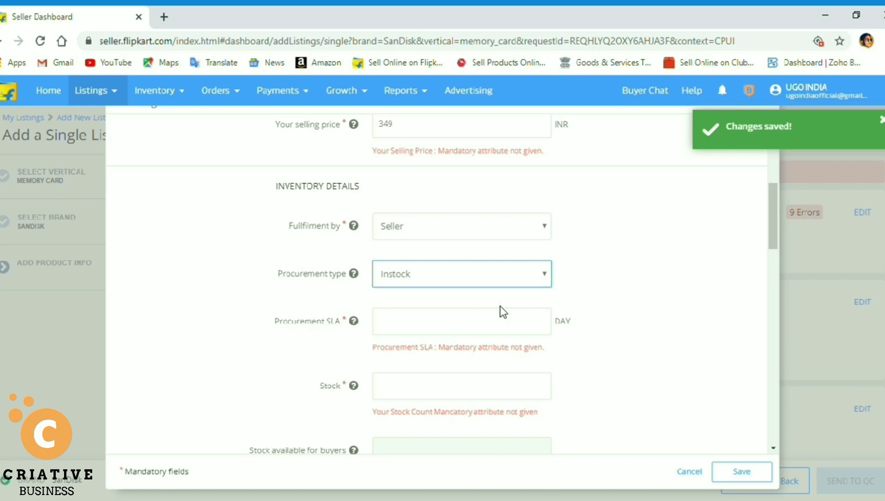
click(512, 332)
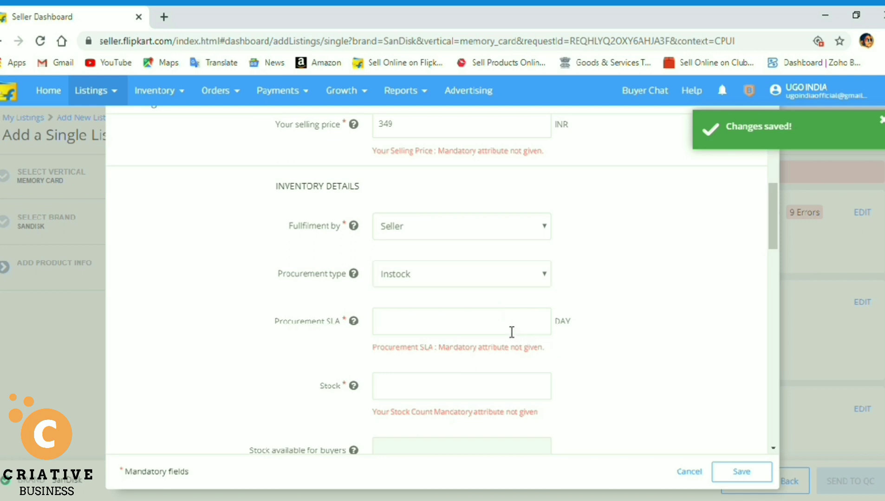
mouse_move(354, 322)
text(1)
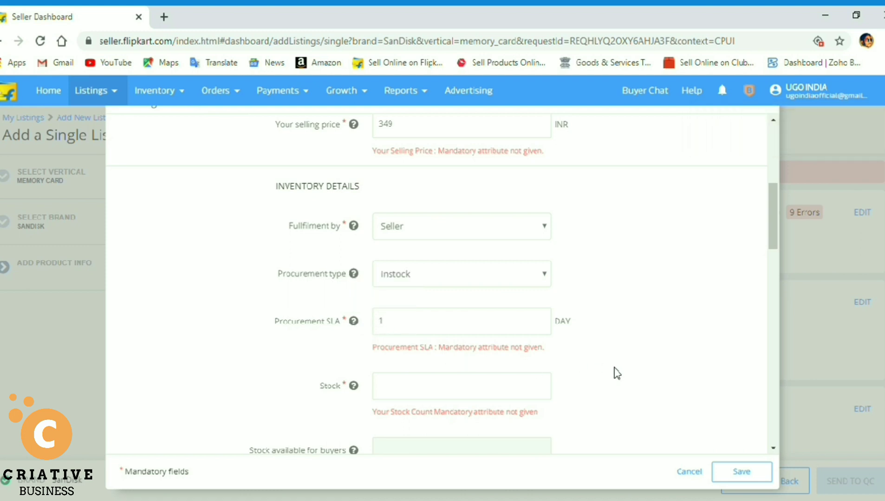
click(445, 393)
text(0)
Choose Flipkart as the shipping provider.
click(773, 448)
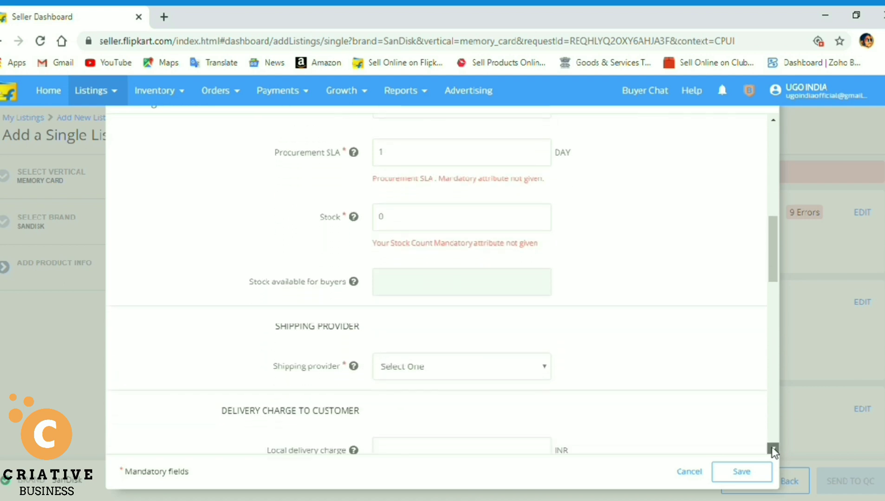
click(773, 448)
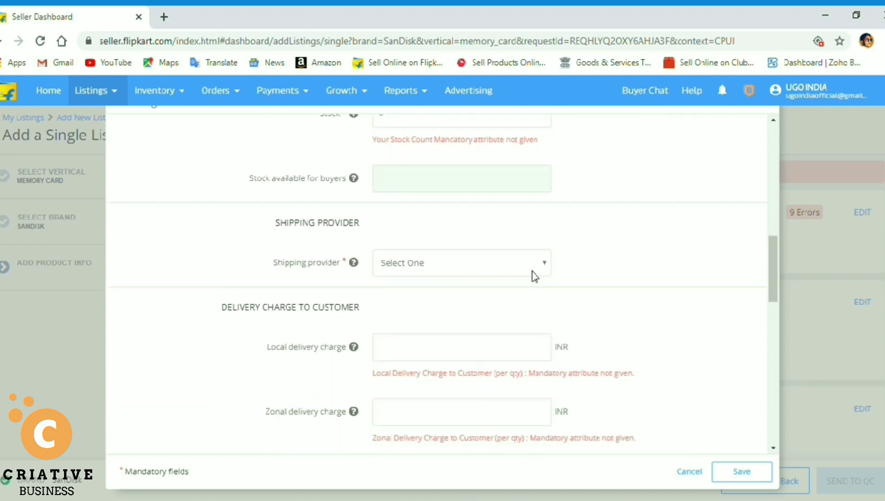
click(534, 276)
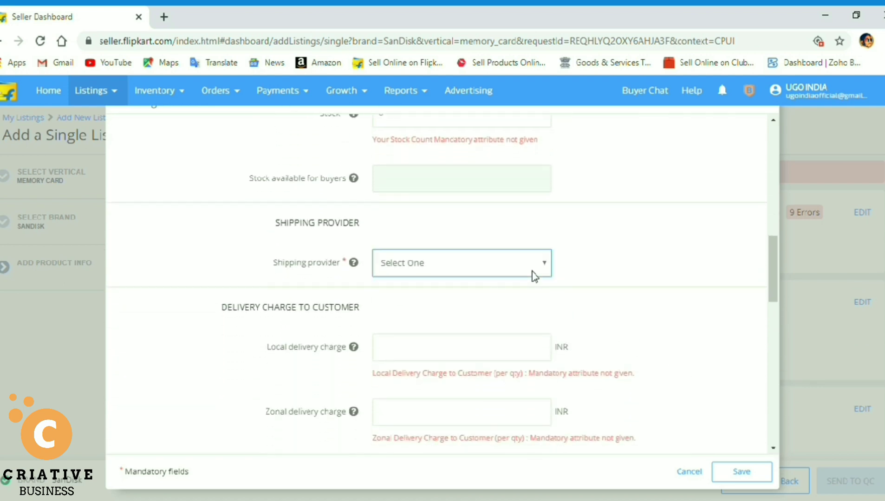
click(533, 316)
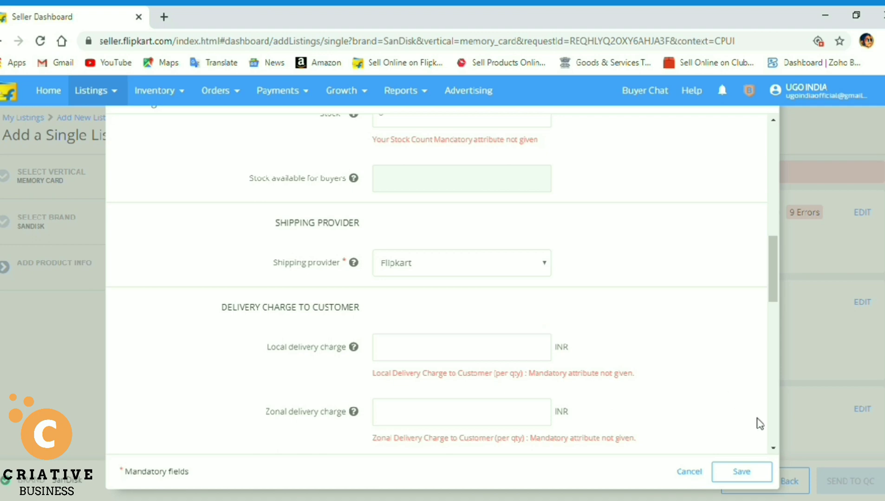
scroll(774, 450, down, 2)
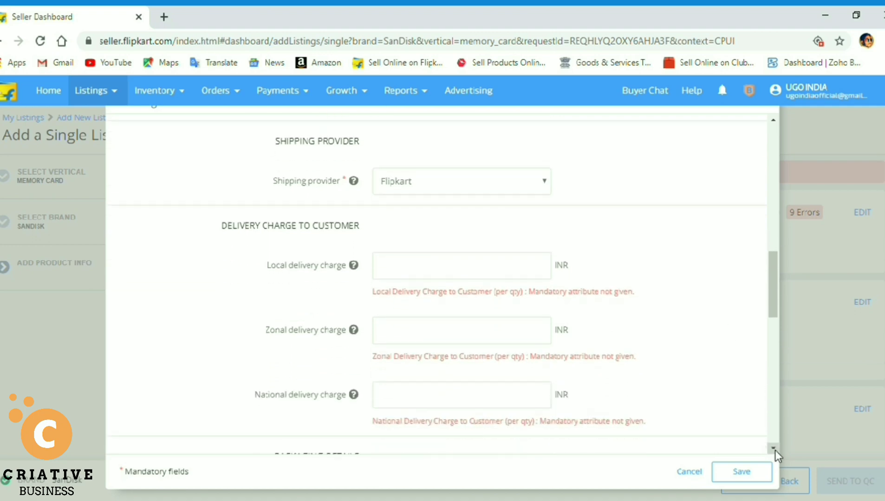
Enter local, zonal and national delivery charges of 39, 49 and 69.
click(514, 277)
text(39)
click(492, 342)
text(49)
click(455, 407)
text(69)
click(773, 449)
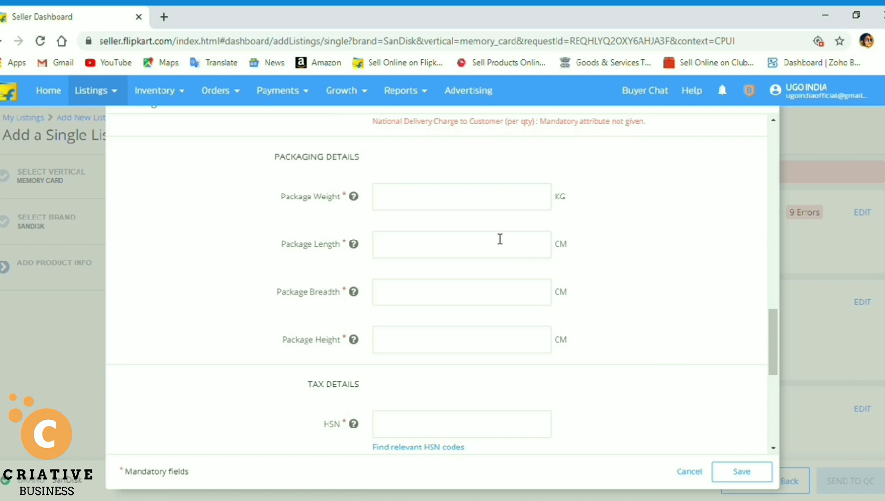
Set package weight 0.25 and dimensions 15 × 10 × 0.1.
click(447, 206)
text(0.25)
click(420, 258)
text(15)
click(415, 302)
text(10)
click(414, 349)
text(0.1)
click(773, 448)
click(773, 448)
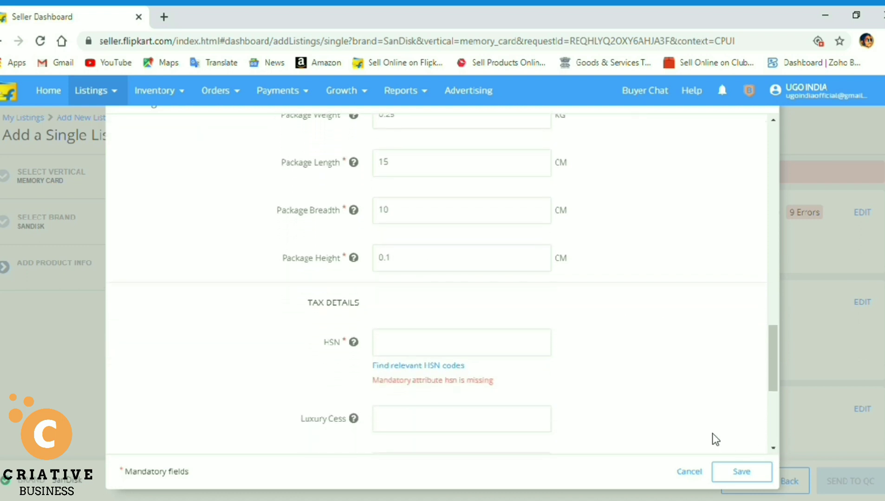
Enter 8544 as the HSN code.
click(470, 351)
text(8544)
scroll(775, 449, down, 4)
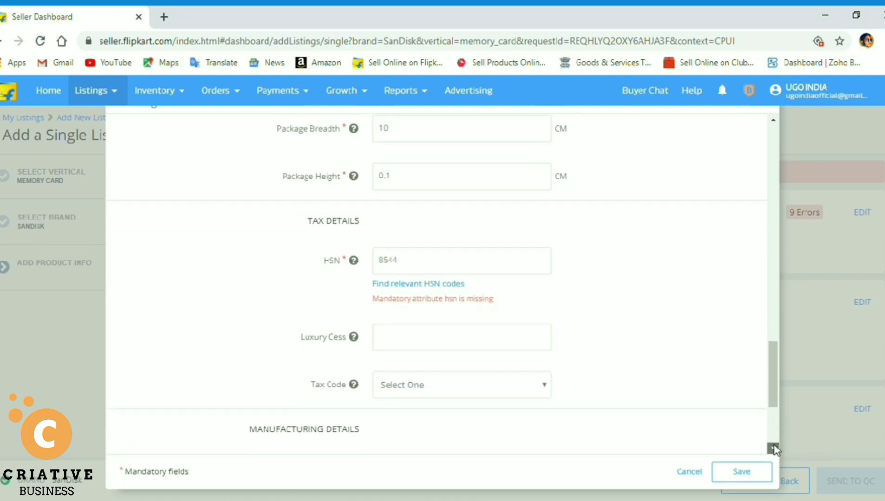
click(773, 448)
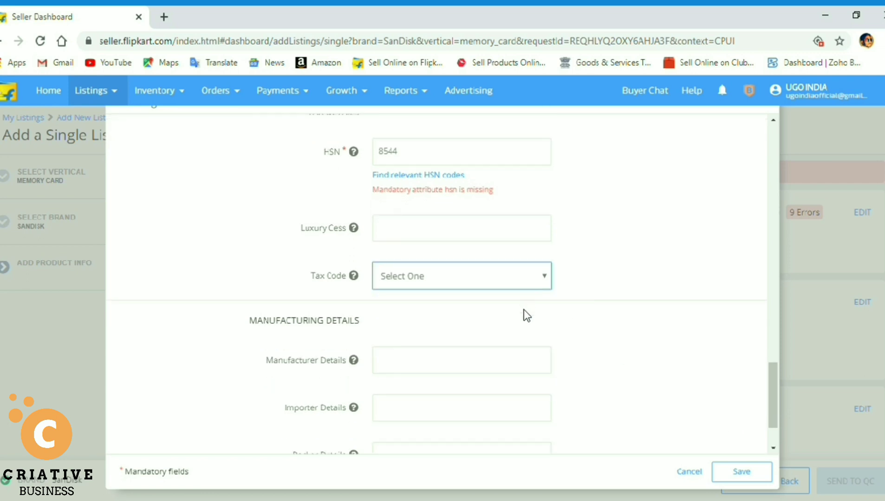
Choose GST_18 as the tax code.
click(518, 357)
click(660, 344)
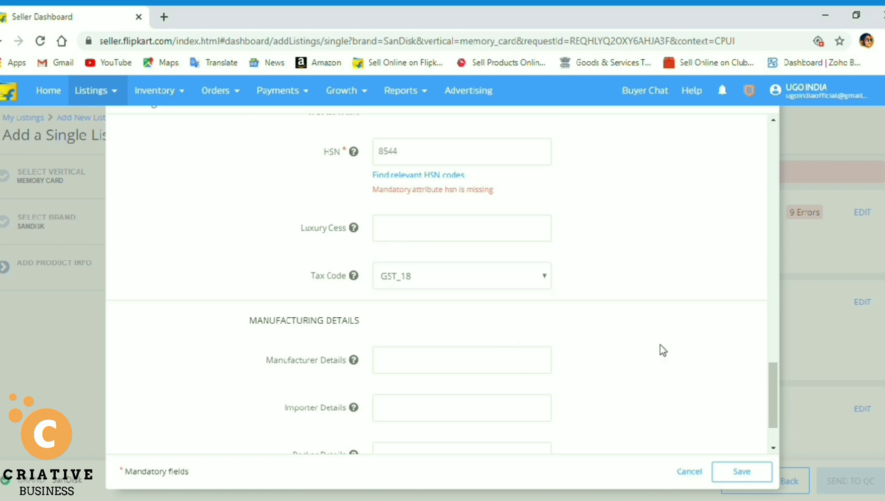
click(773, 448)
click(773, 447)
click(773, 448)
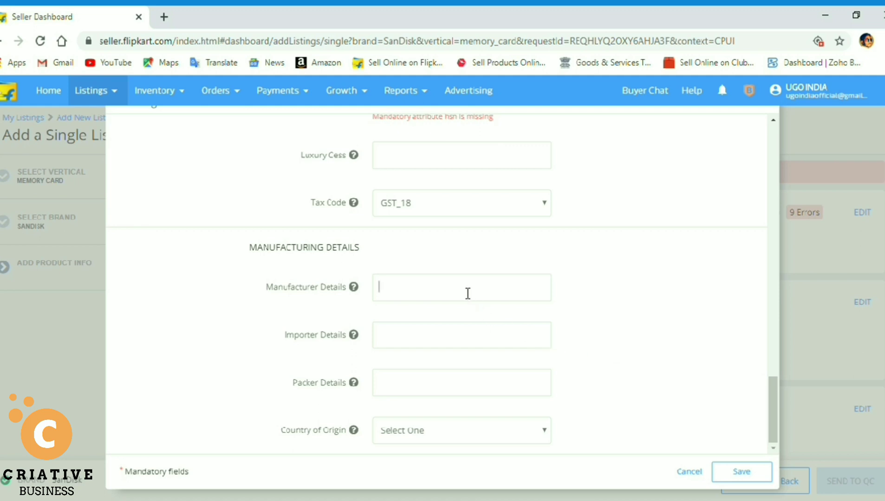
Fill manufacturer SanDisk, importer Rashi Peripherals, packer UGO INDIA, and country of origin India.
text(SanDisk)
click(447, 338)
text(Rashi )
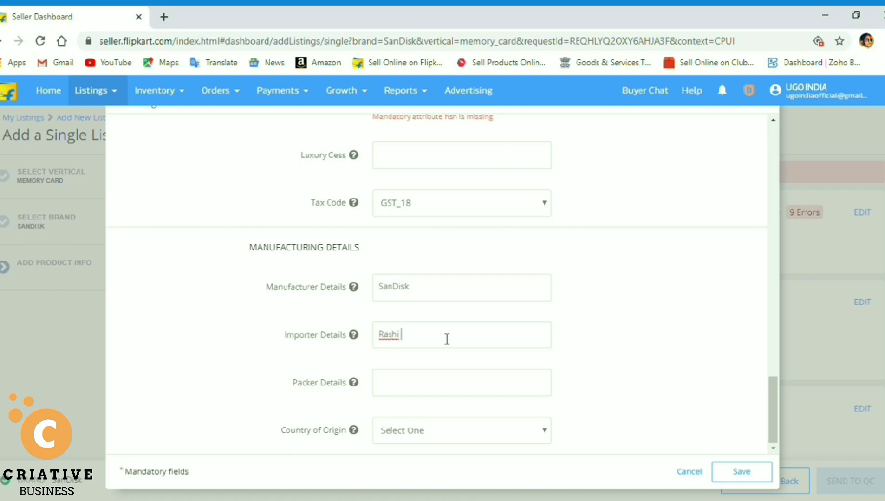
text(Peripherals)
click(441, 388)
text(UGO IN)
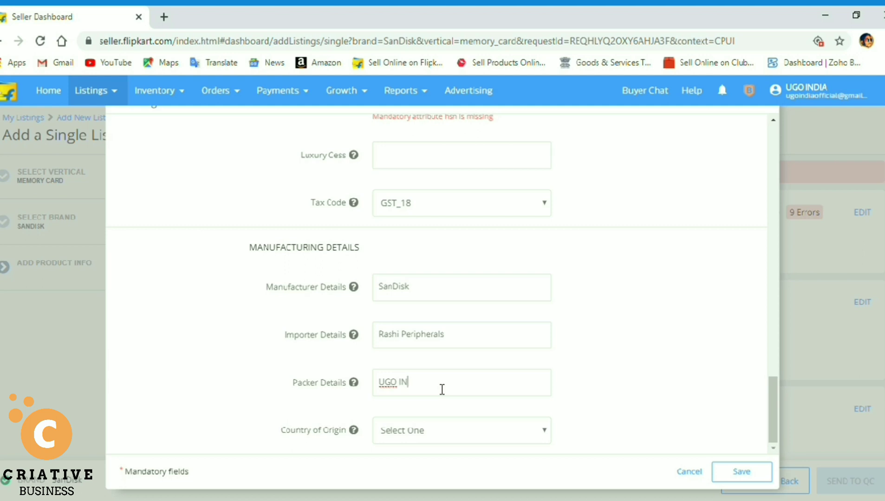
text(DIA)
click(436, 433)
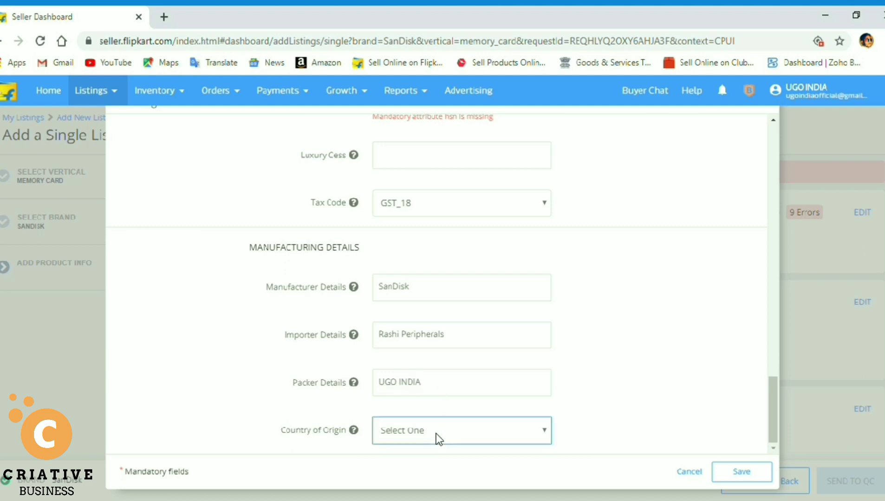
key(i)
key(n)
click(548, 194)
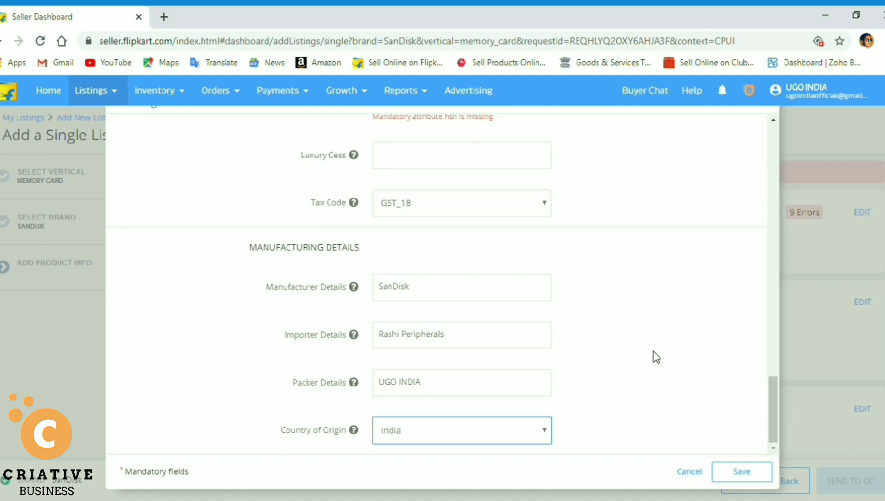
Save the pricing details, then set model number 16, 16 GB capacity and MicroSD Card type.
click(725, 470)
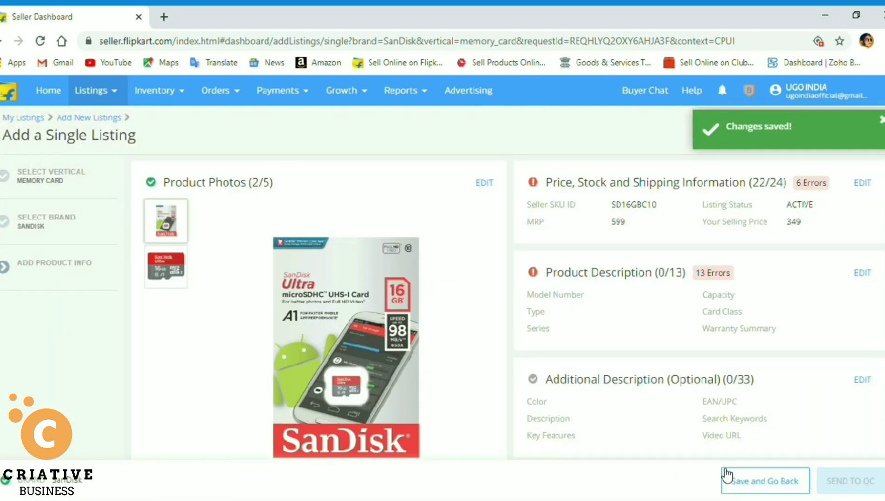
click(863, 273)
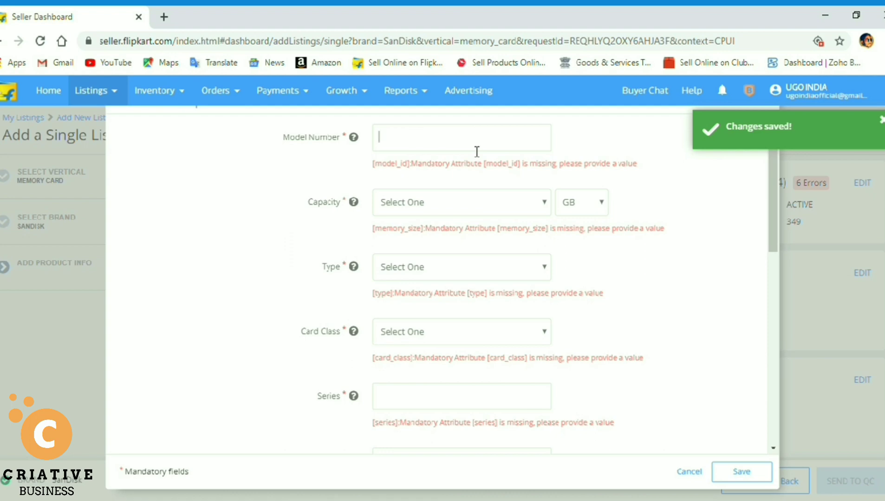
text(16GB)
click(460, 203)
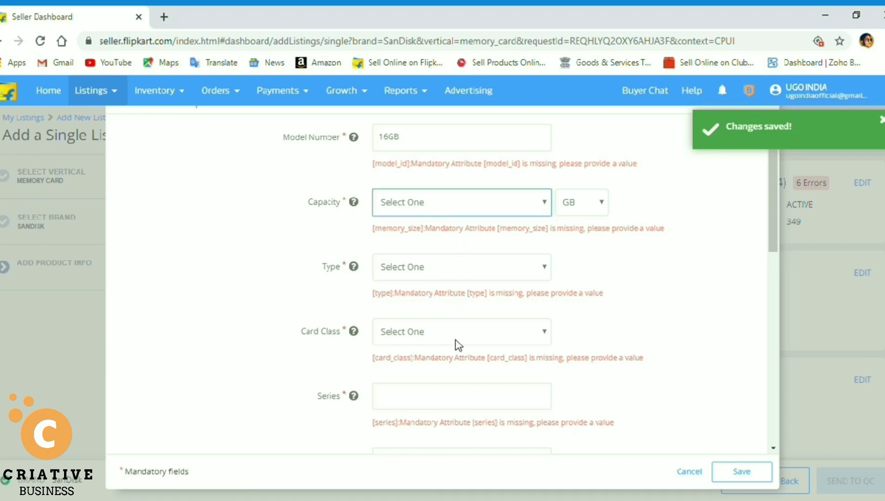
text(16)
click(510, 277)
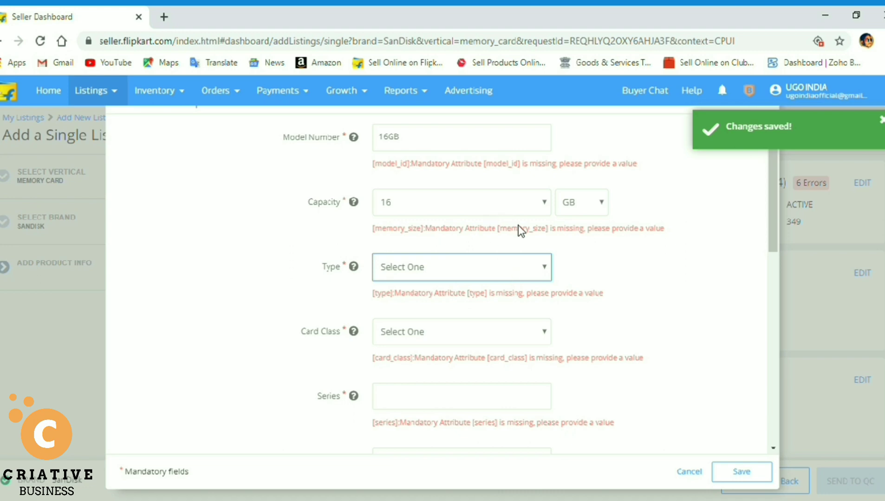
click(490, 161)
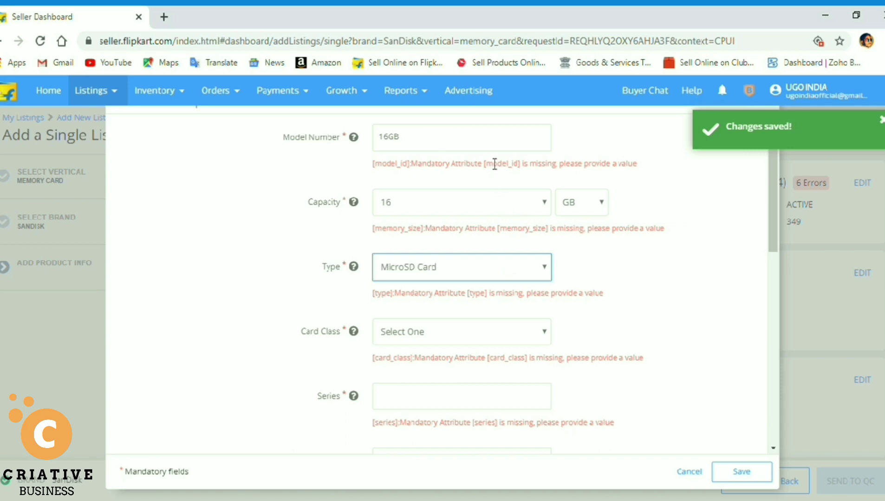
Set the card class to Class 10 and the series to Ultra.
click(646, 326)
click(542, 338)
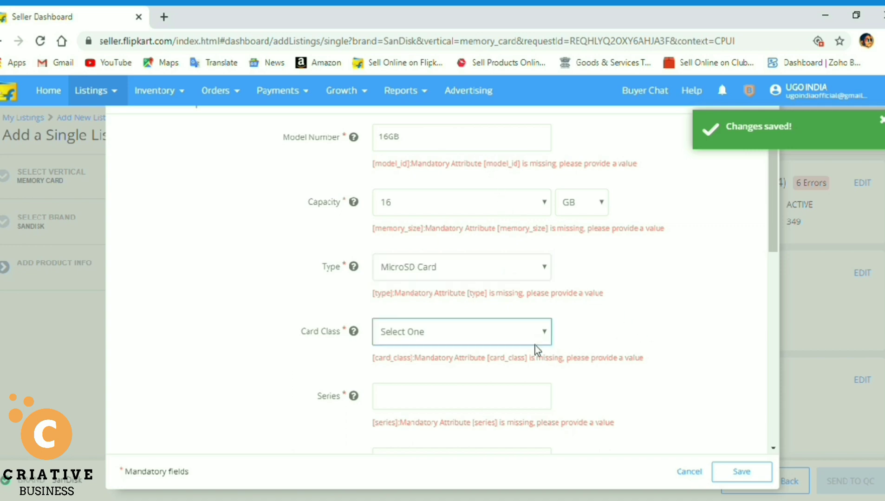
click(532, 398)
click(679, 342)
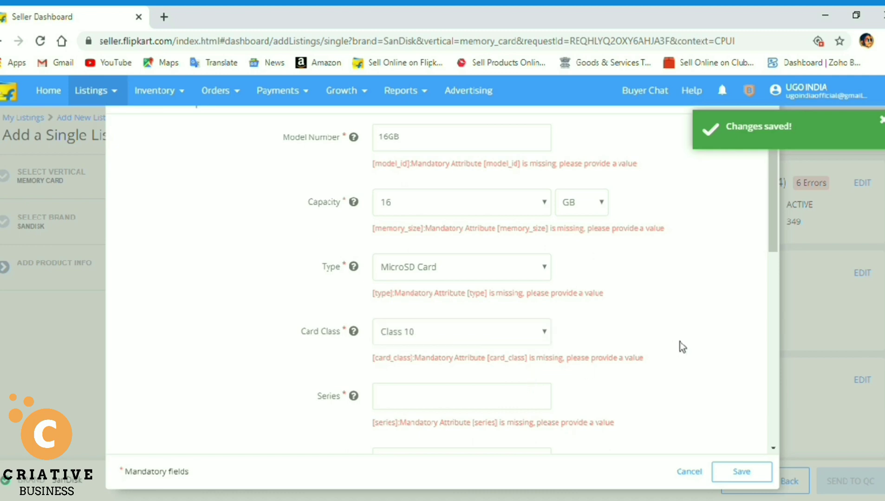
click(880, 121)
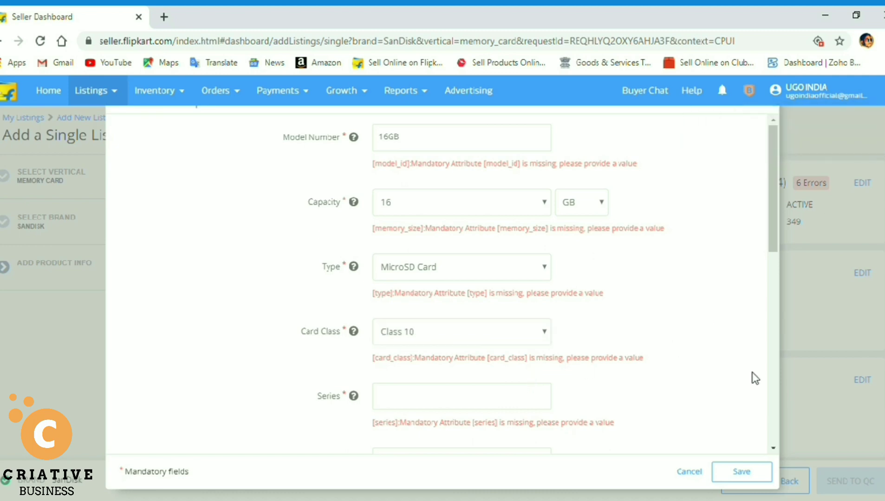
click(506, 401)
text(Ultra)
scroll(774, 451, down, 5)
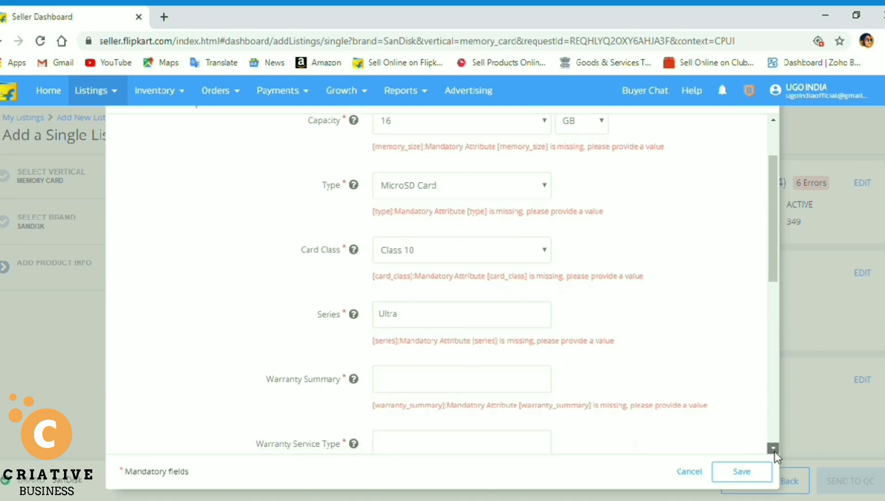
click(475, 255)
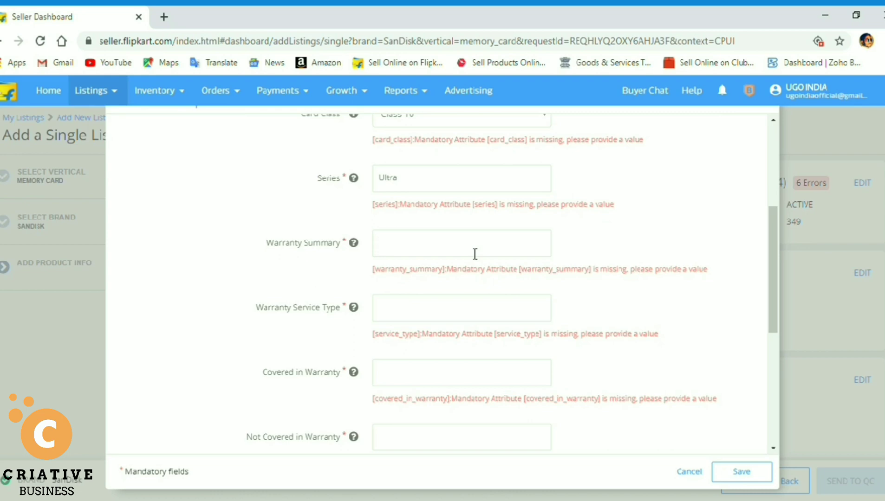
Enter warranty summary '10 Years' and warranty service type 'Service Center'.
text(10)
text(Years)
click(454, 310)
text(Phys)
key(BackSpace)
key(BackSpace)
key(BackSpace)
key(BackSpace)
key(BackSpace)
mouse_move(356, 310)
text(Service Center)
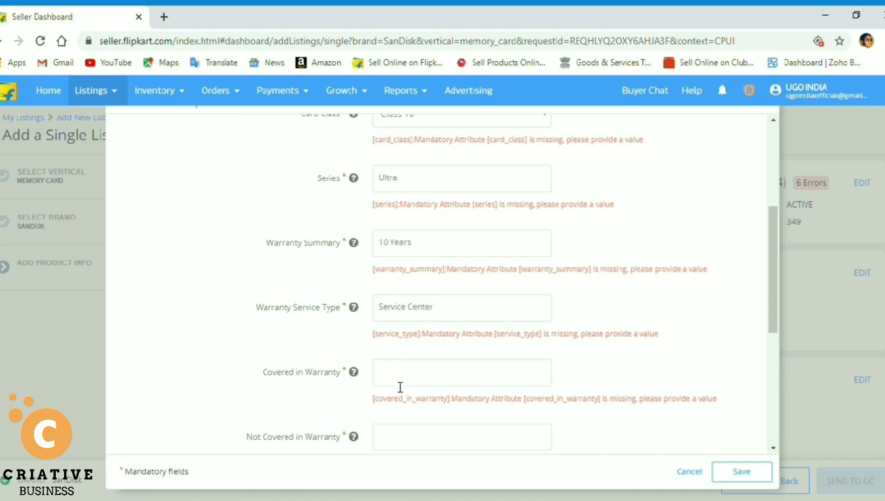
Enter 'Crack' as covered in warranty and 'Physical Damage' as not covered.
click(400, 387)
text(Physi)
key(BackSpace)
key(BackSpace)
key(BackSpace)
key(BackSpace)
key(BackSpace)
text(Crack)
click(407, 447)
text(Physical Damage)
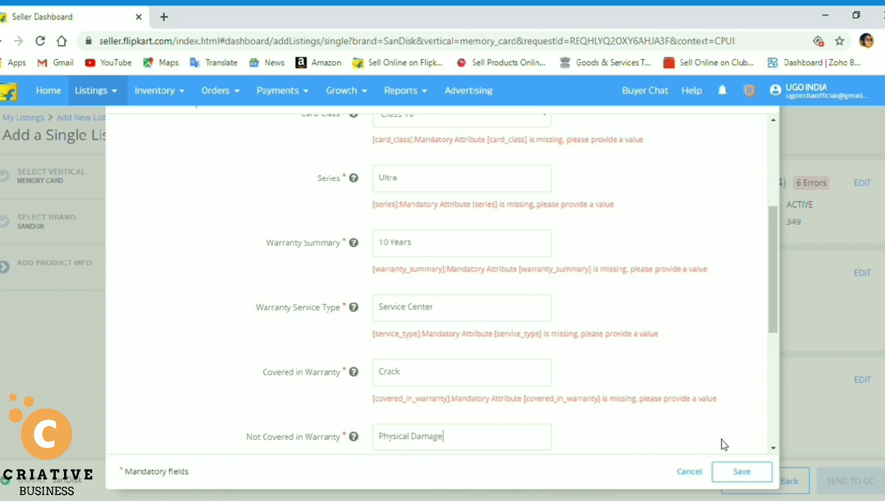
click(770, 434)
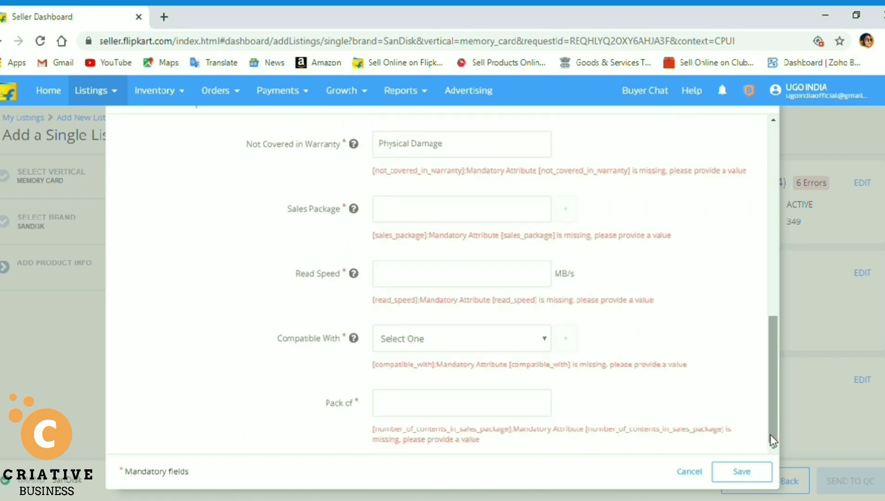
Enter sales package 'Memory Card', read speed 100 MB/s, compatibility Mobile and pack of 1, then save.
click(443, 213)
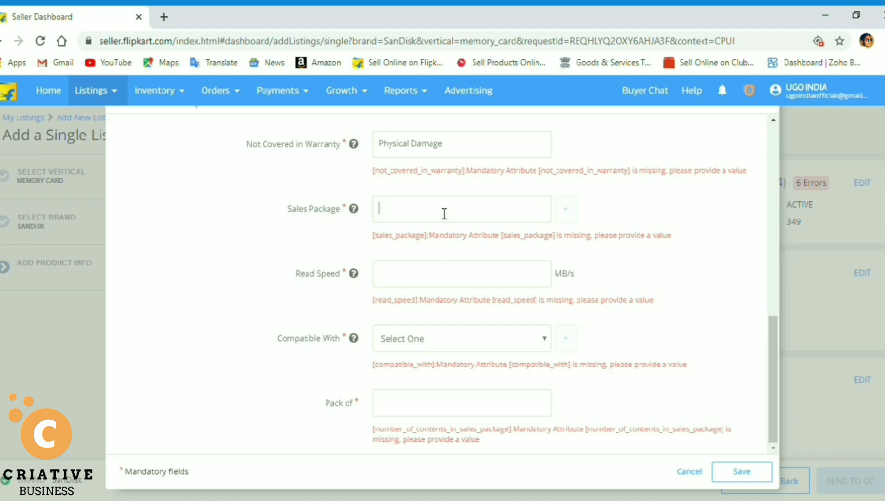
text(Memory Card)
click(441, 279)
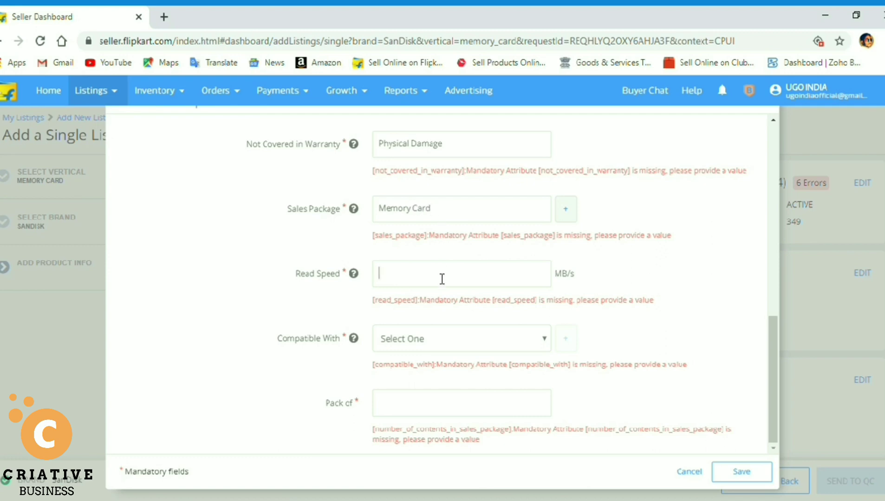
text(100)
click(444, 344)
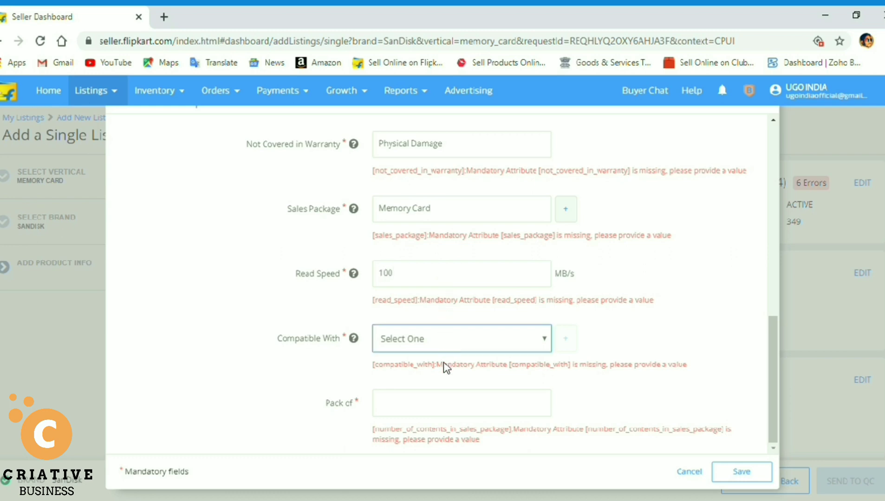
click(448, 413)
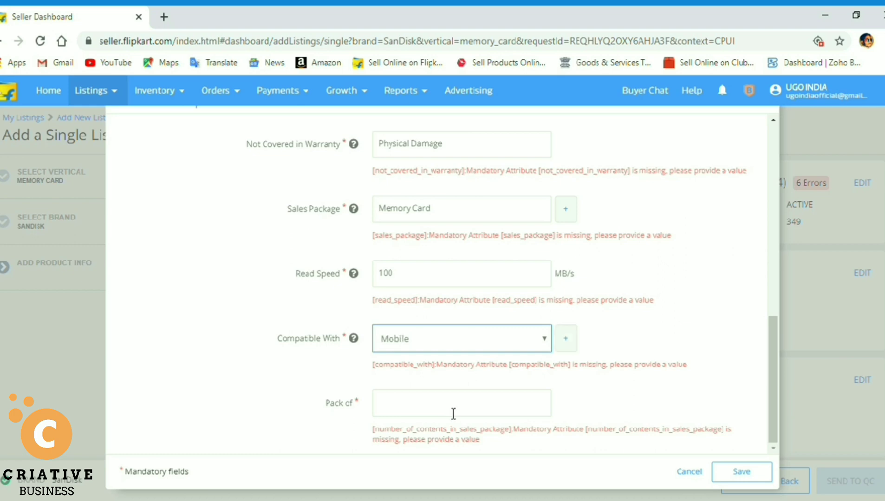
click(534, 405)
text(1)
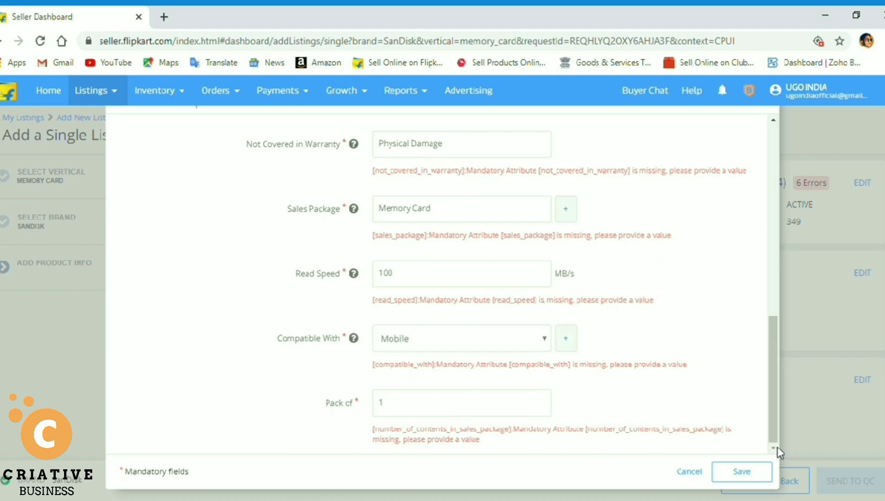
click(741, 472)
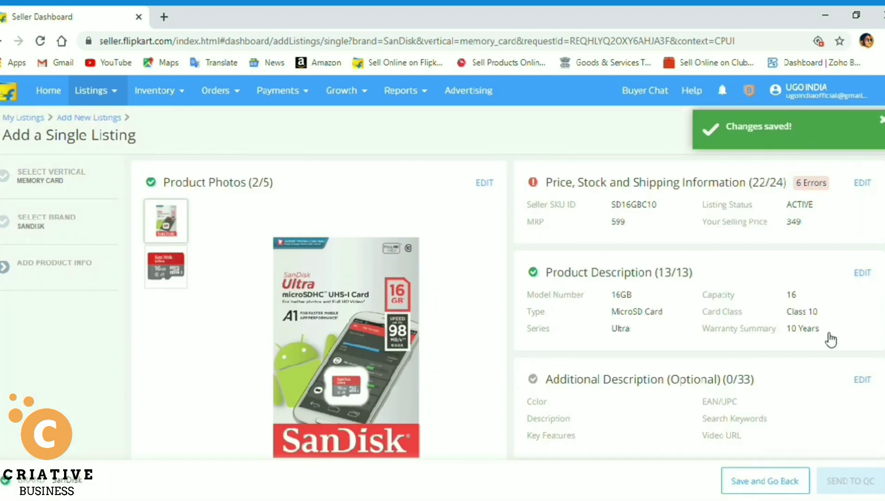
click(864, 381)
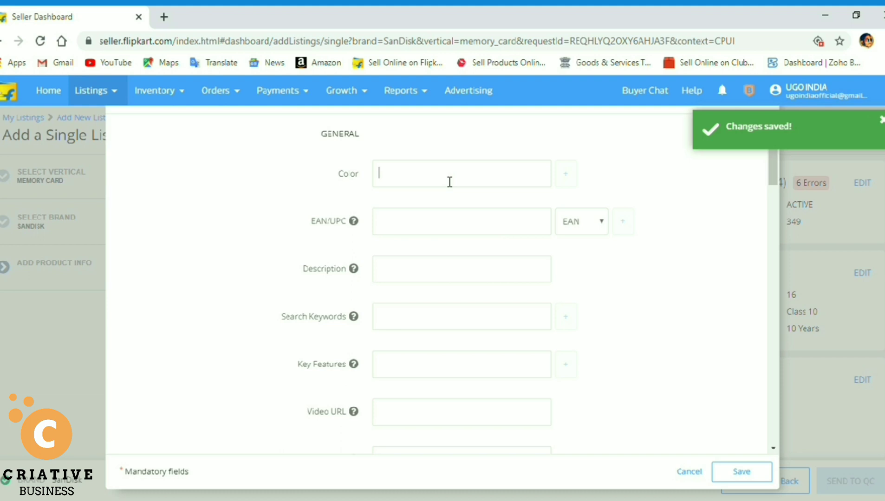
text(Red)
key(BackSpace)
key(BackSpace)
key(BackSpace)
click(492, 235)
click(603, 230)
click(602, 263)
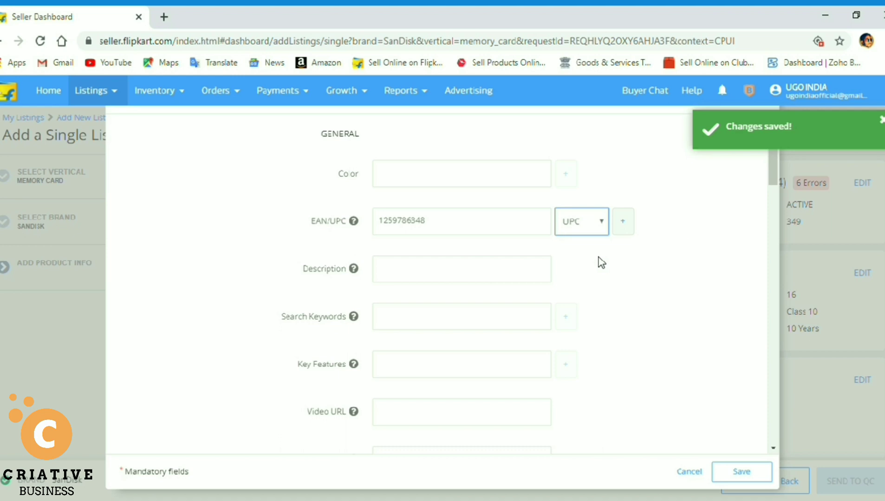
click(473, 279)
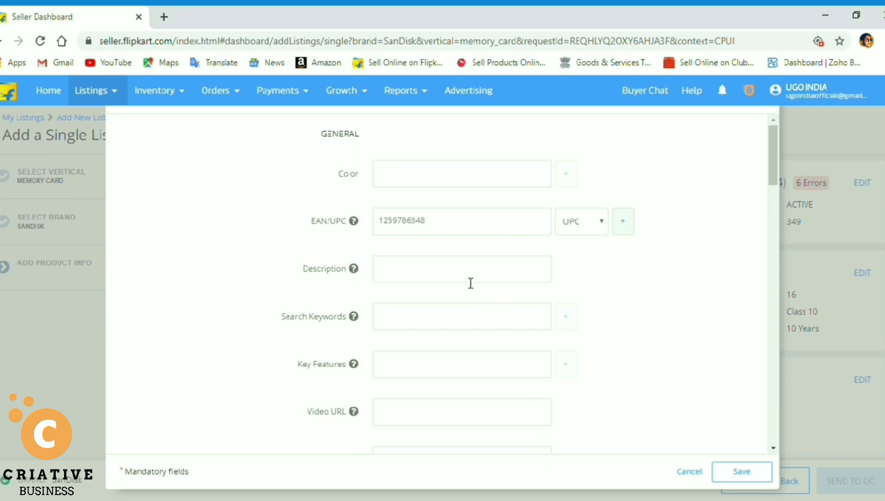
Paste the product description text into the Description field.
text(Shockproof, temperature-proof, waterproof, and x-ray proof)
click(618, 304)
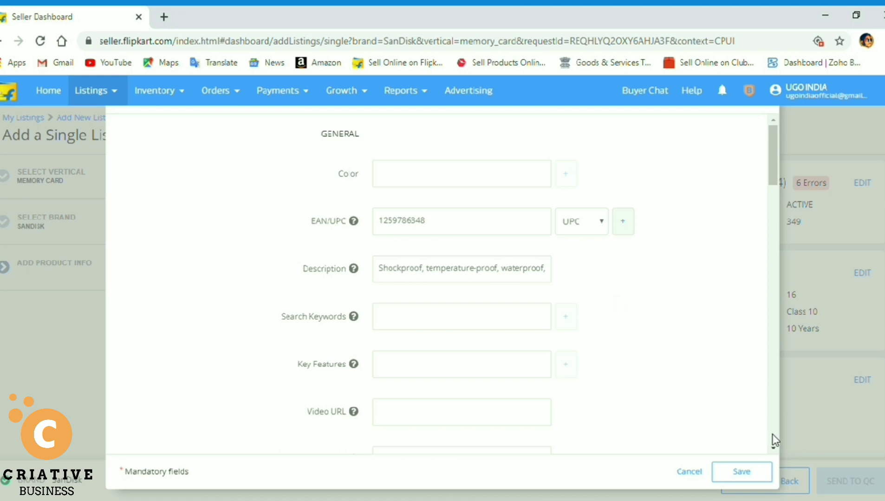
click(773, 448)
click(773, 449)
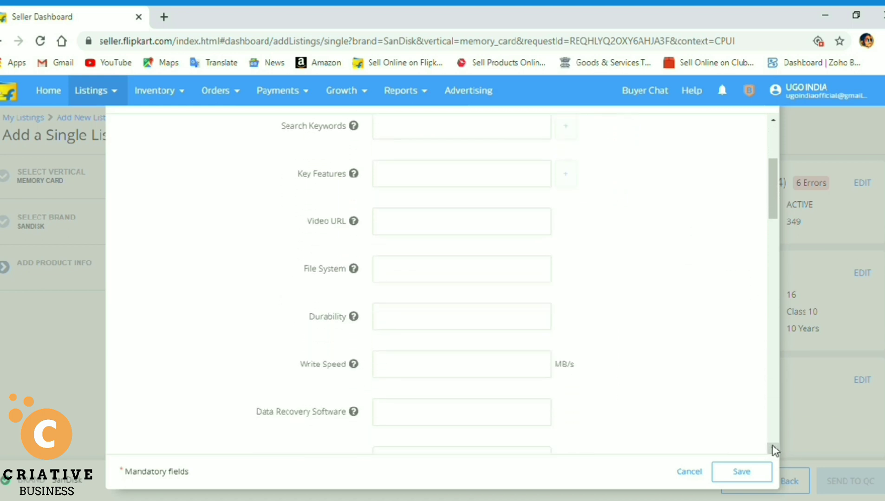
Add search keywords 'Memory card' and 'sandisk' and paste the key features text.
click(451, 129)
text(Memory card)
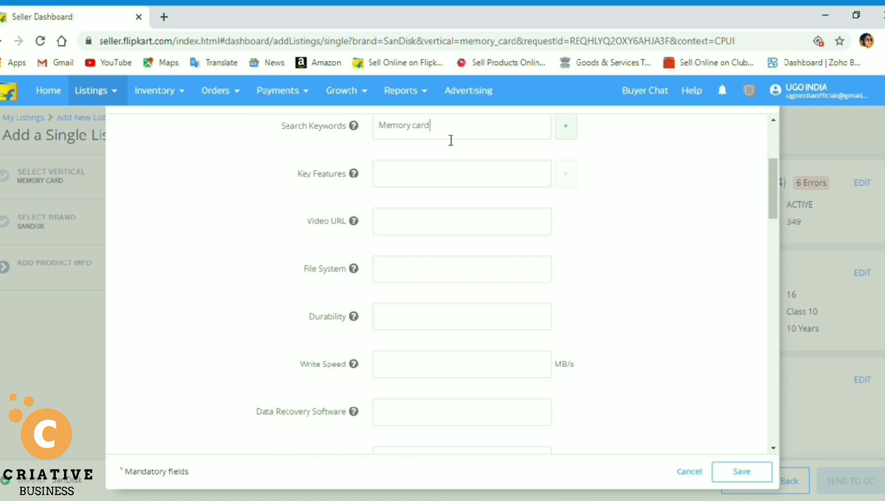
click(569, 132)
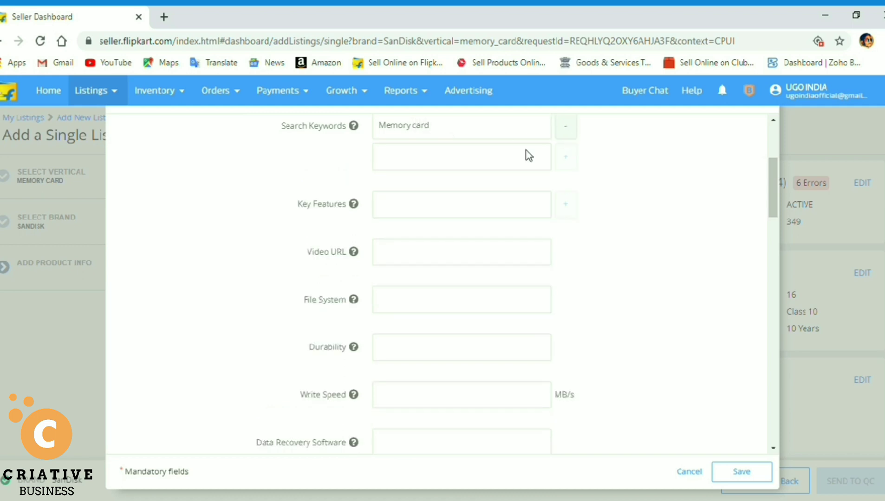
click(503, 162)
text(sandisk)
click(494, 218)
key(ctrl+v)
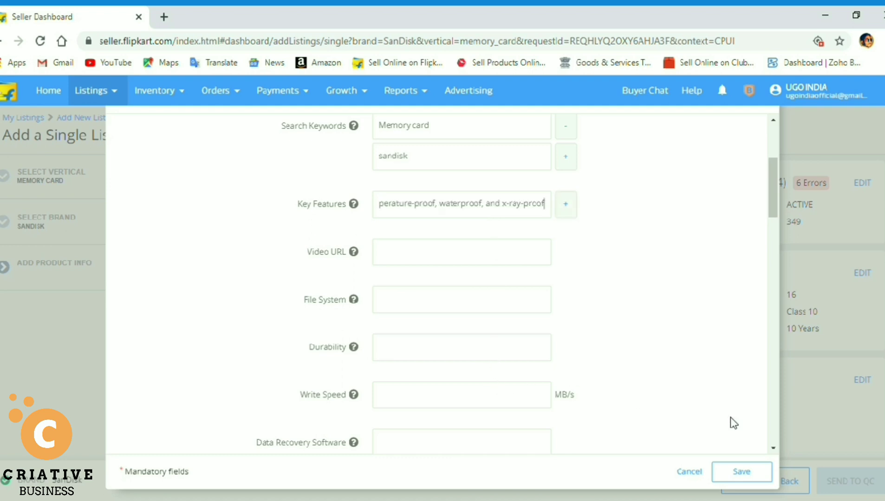
Set a 3-year domestic warranty and save the additional description.
scroll(769, 436, down, 10)
scroll(770, 434, down, 6)
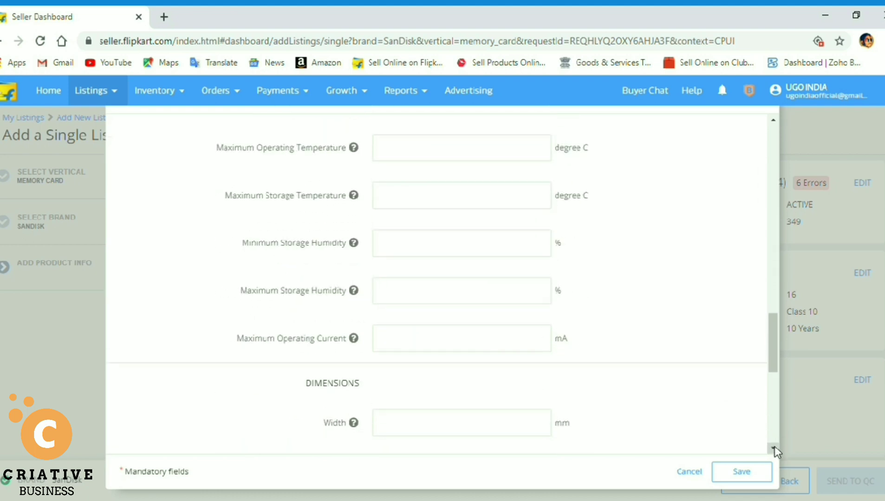
click(773, 448)
click(774, 448)
click(773, 448)
click(774, 448)
click(774, 448)
click(773, 448)
click(774, 448)
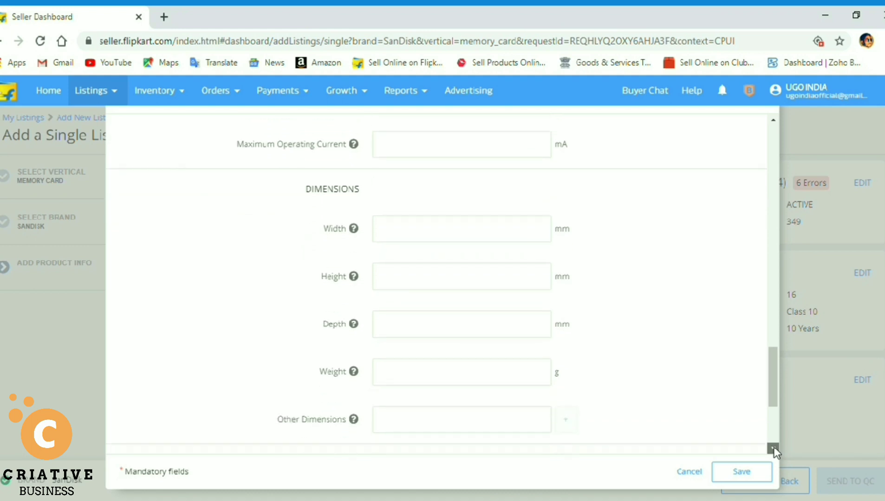
click(773, 448)
click(773, 447)
click(773, 448)
click(773, 448)
click(773, 447)
click(773, 448)
click(773, 448)
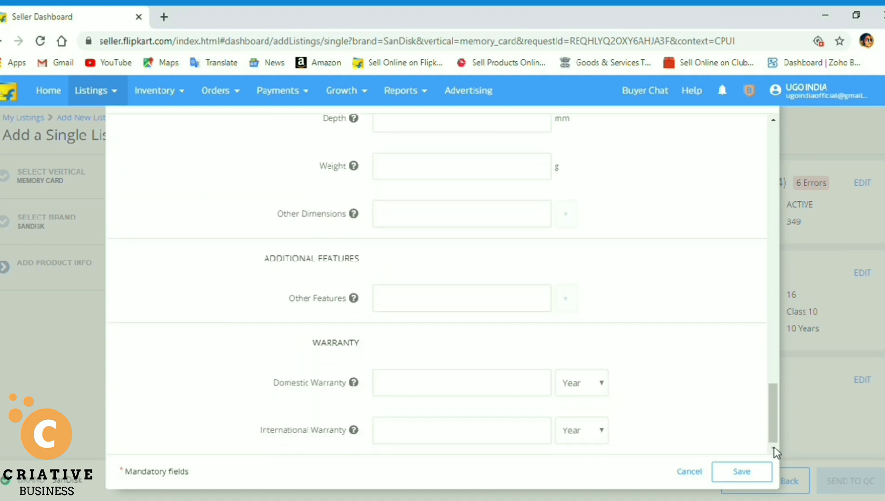
click(430, 381)
text(3)
click(760, 477)
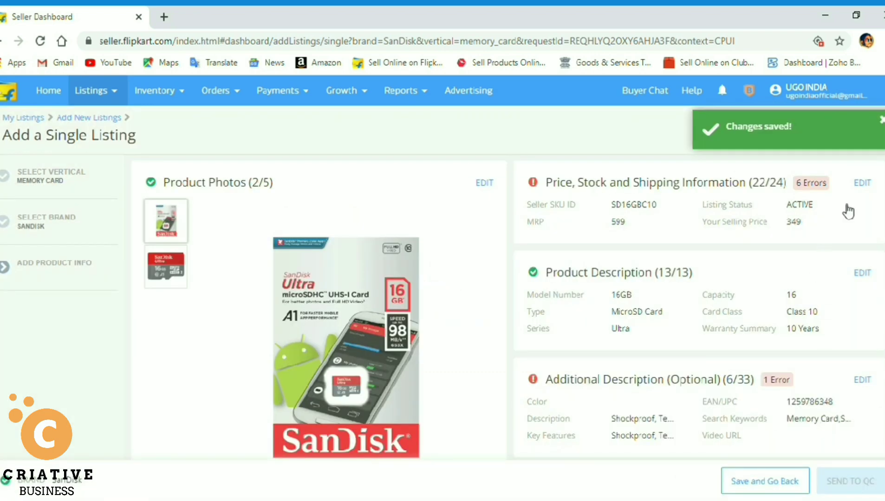
Fill the inventory and manufacturing fields in Price, Stock and Shipping and save without errors.
click(866, 183)
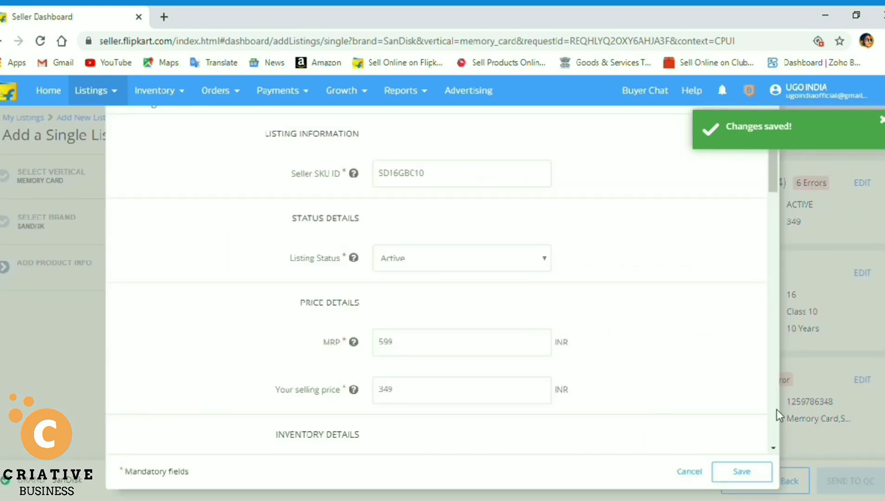
click(773, 448)
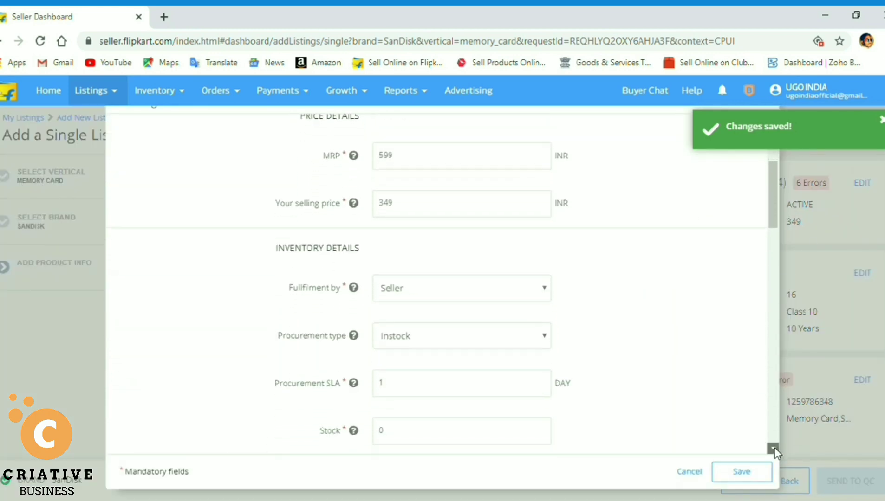
drag(774, 447, 773, 447)
click(741, 471)
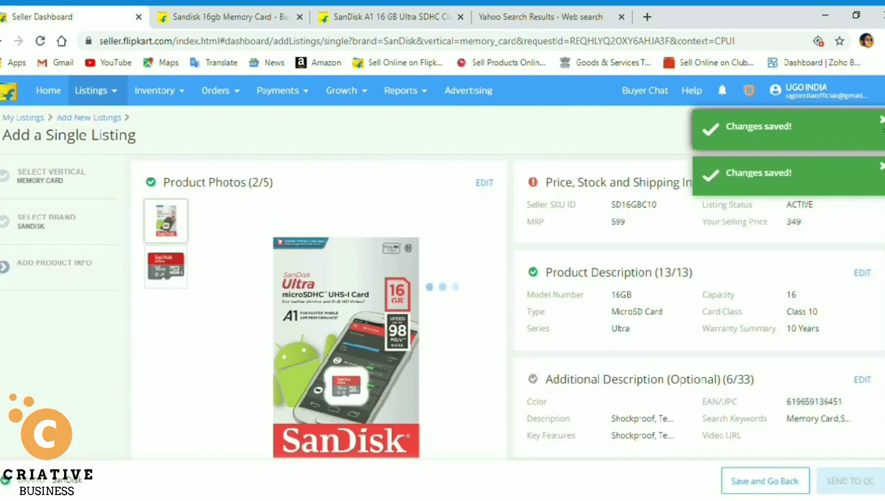
click(884, 122)
click(884, 122)
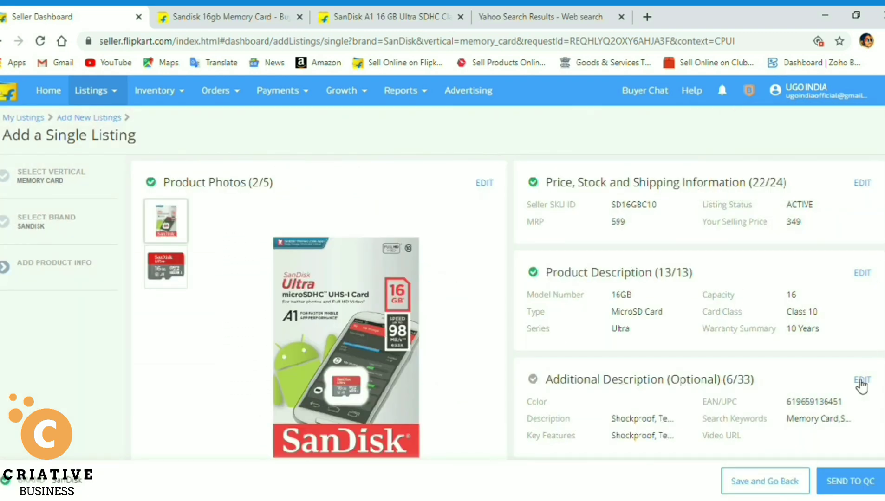
Send the SanDisk listing to QC and check it shows QC In Progress under Listings in Progress.
click(860, 485)
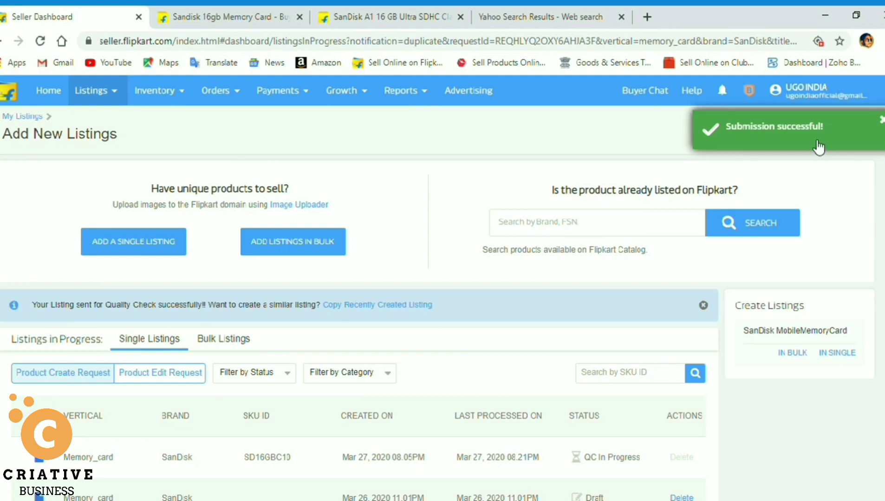
click(882, 121)
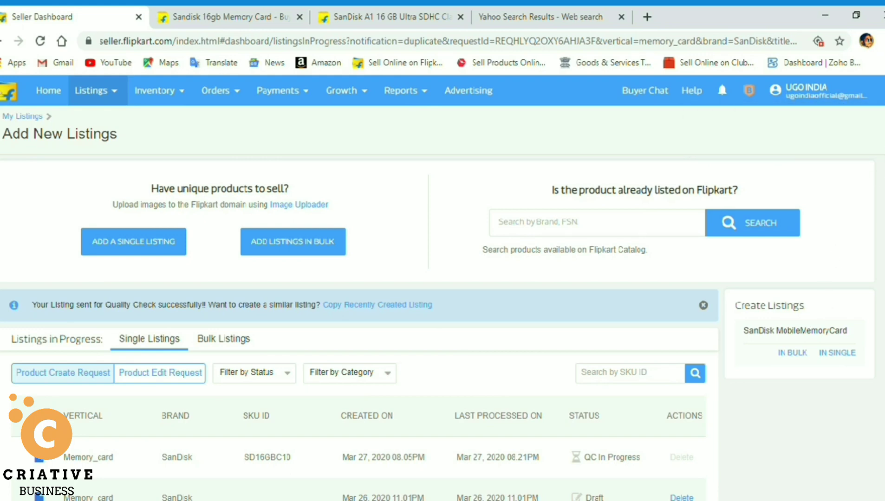
scroll(882, 285, down, 5)
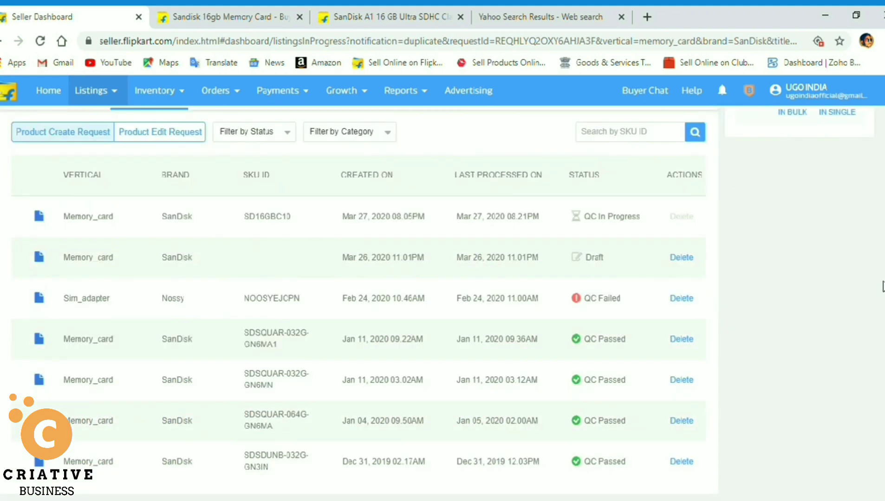